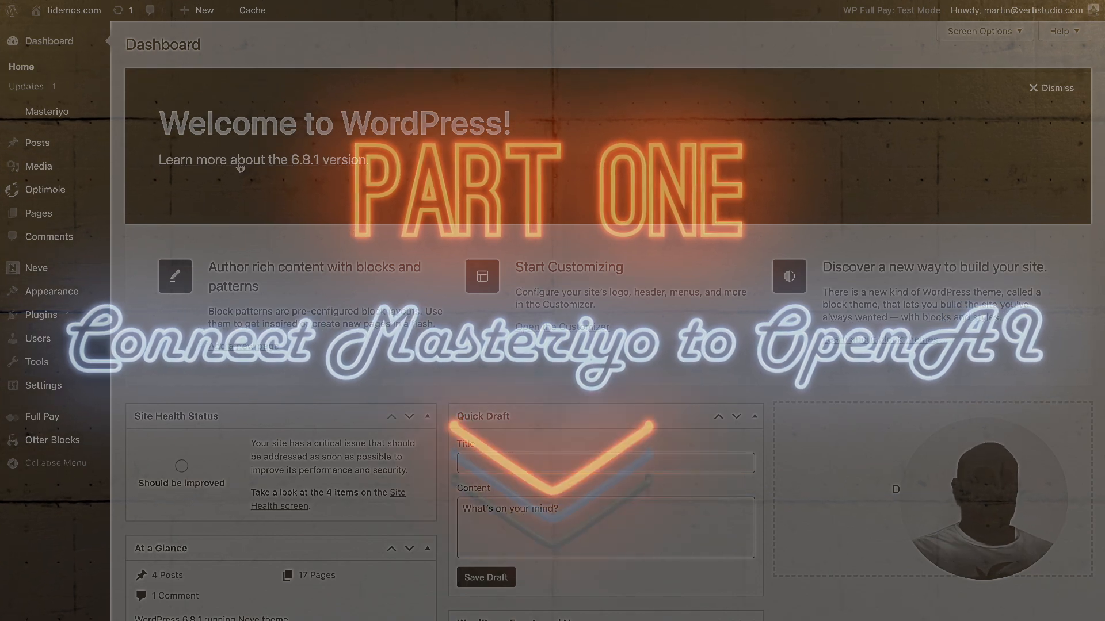
# - Enable OpenAI in the AI Integrations section of Masteriyo's advanced settings
pyautogui.moveTo(109, 118)
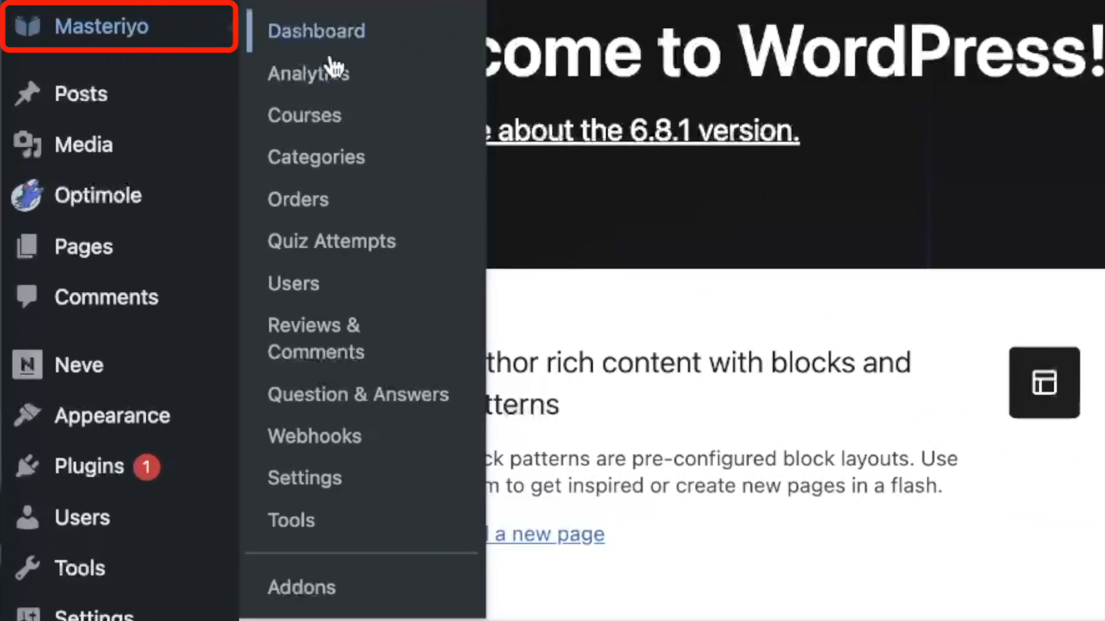
pyautogui.click(334, 490)
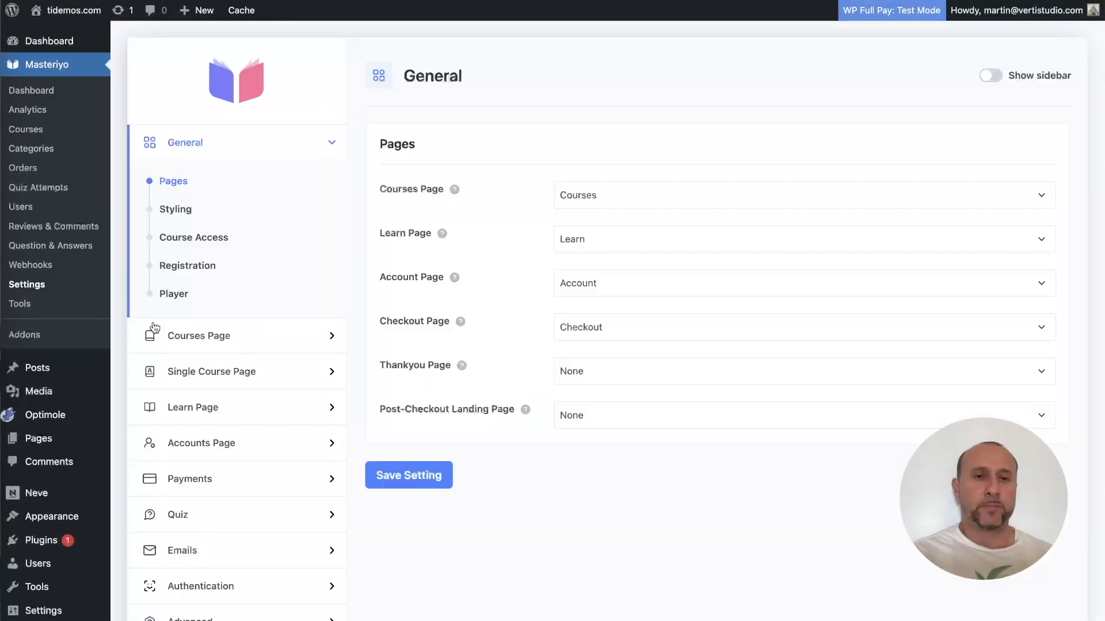
pyautogui.scroll(-1, 268, 348)
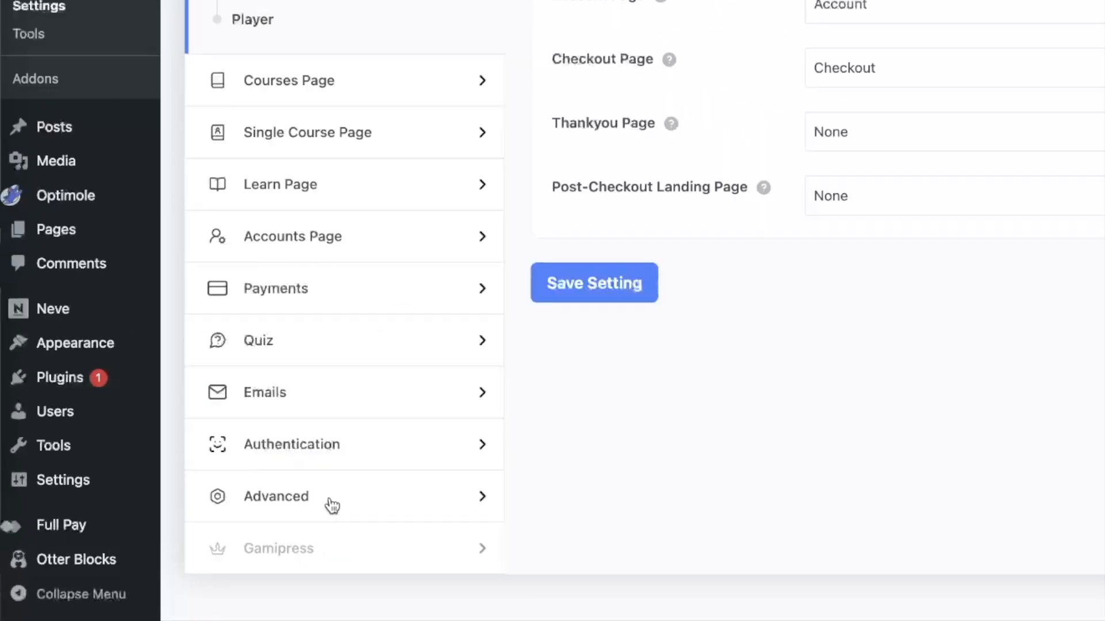
pyautogui.click(605, 409)
pyautogui.scroll(-1, 291, 460)
pyautogui.scroll(-1, 291, 458)
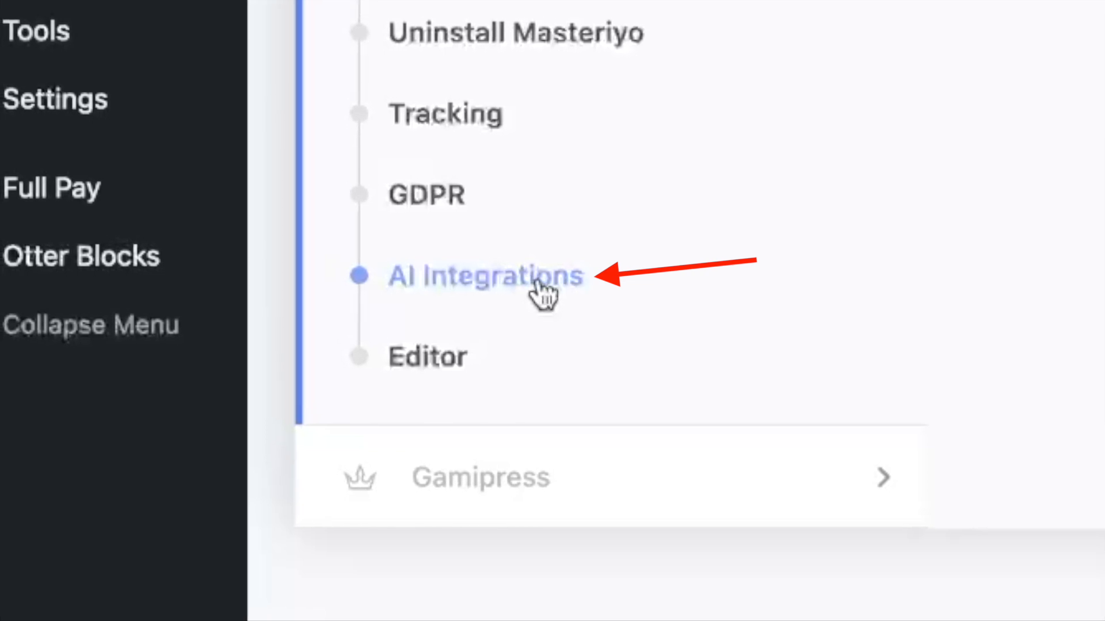
pyautogui.click(540, 294)
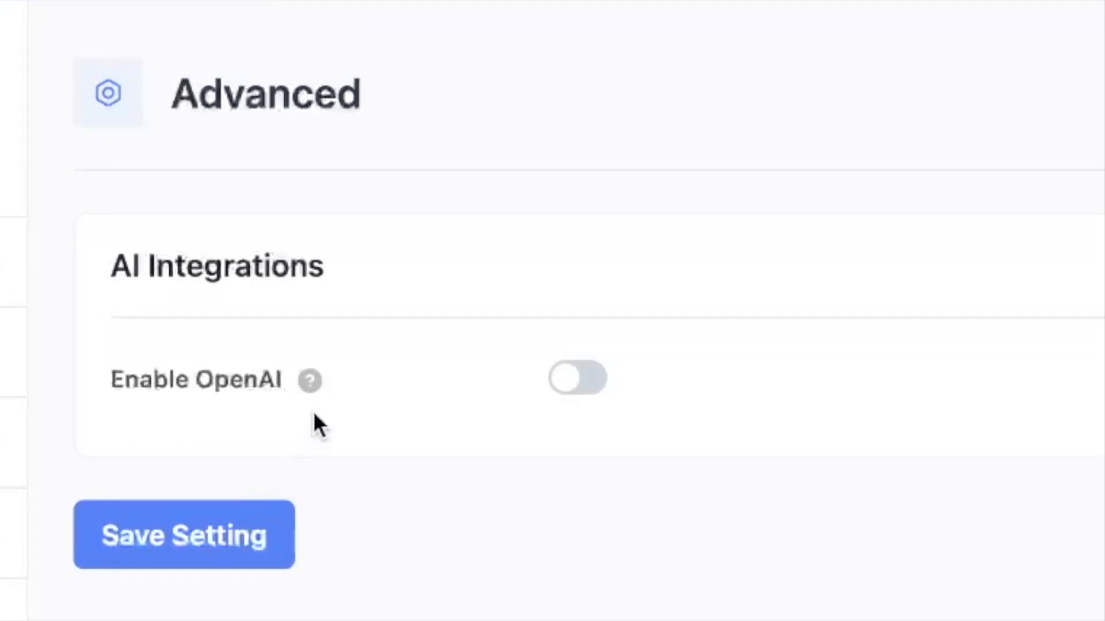
pyautogui.moveTo(310, 380)
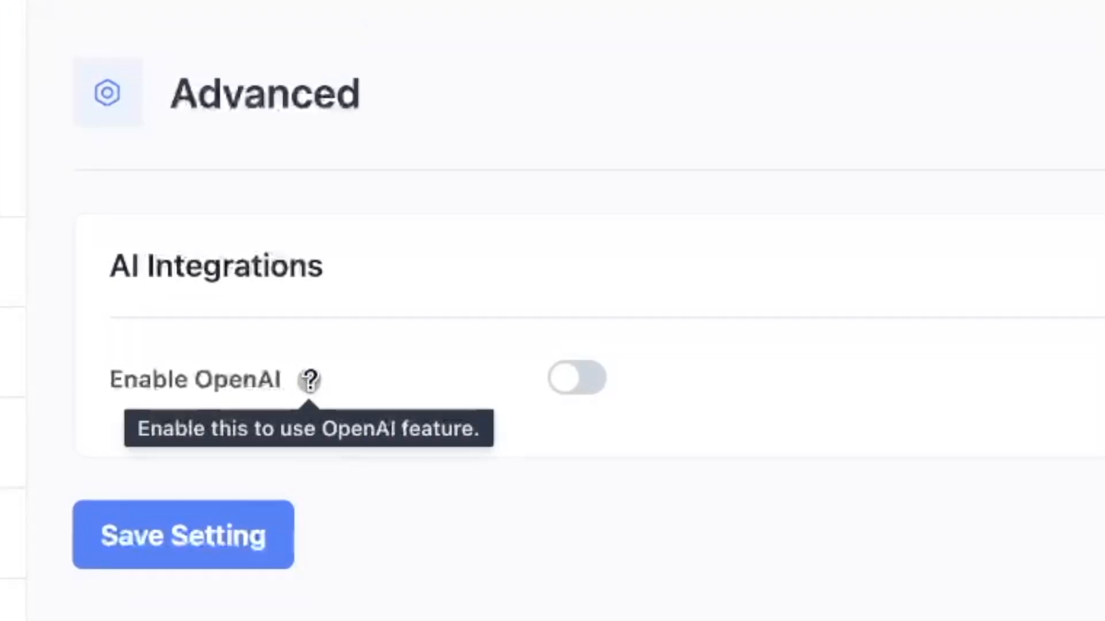
pyautogui.click(567, 379)
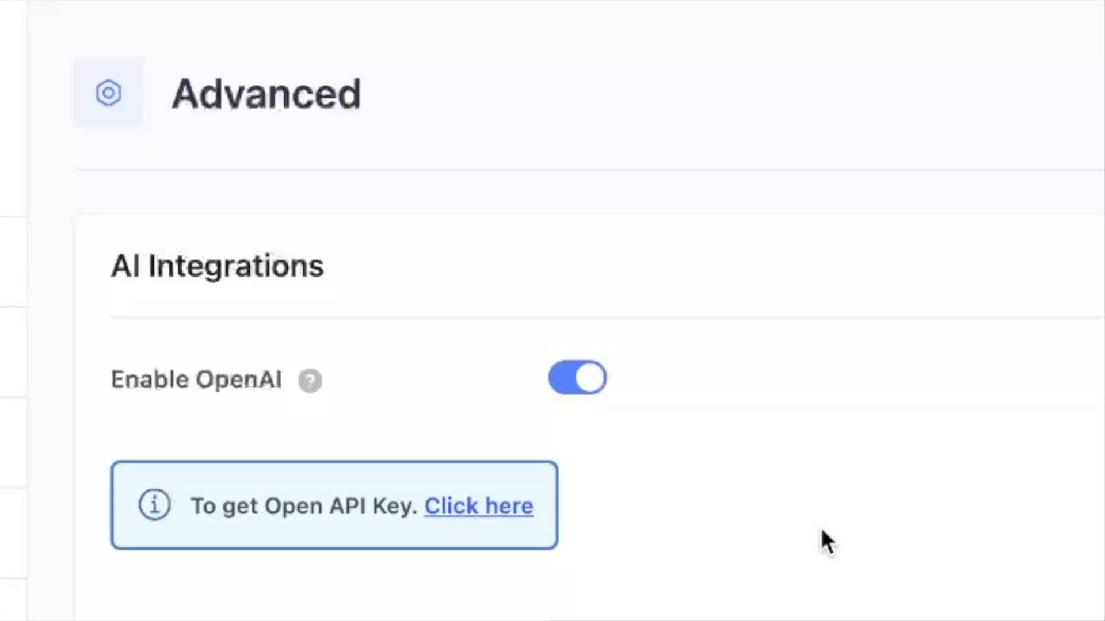
# - Switch to the OpenAI Platform, create a secret key named Masteriyo in the default project with all permissions, and copy it
pyautogui.click(481, 513)
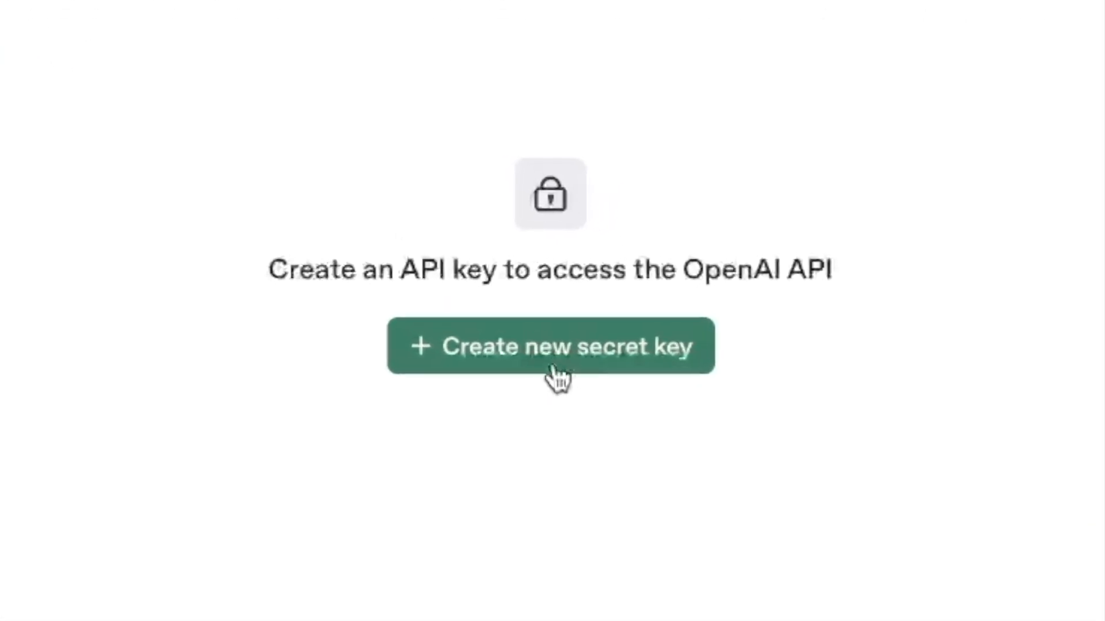
pyautogui.click(552, 366)
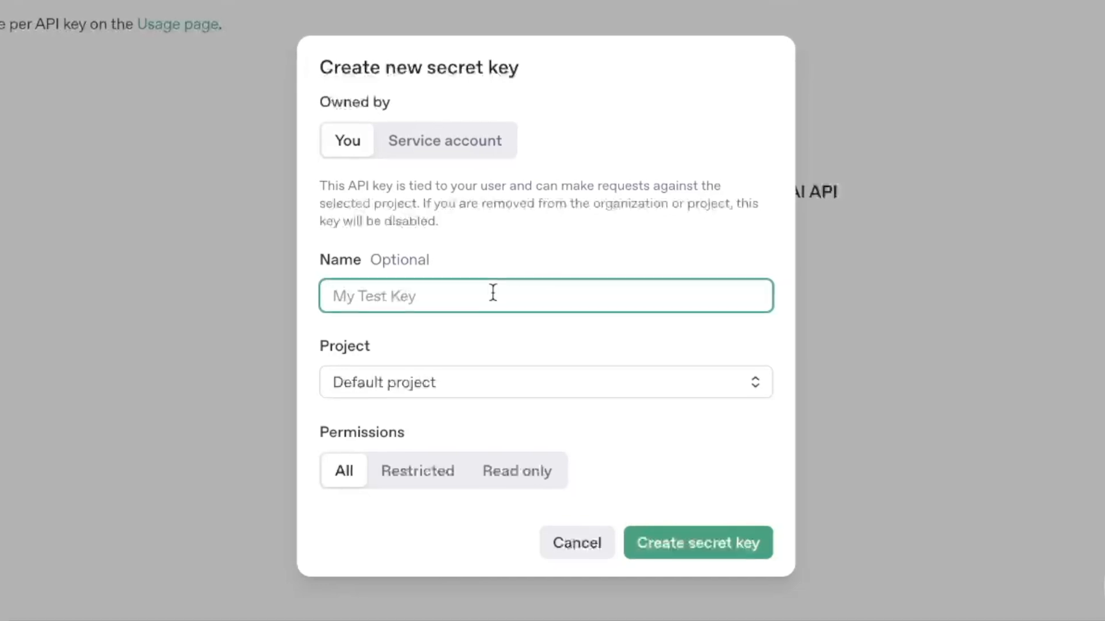
pyautogui.write('Masteriyo')
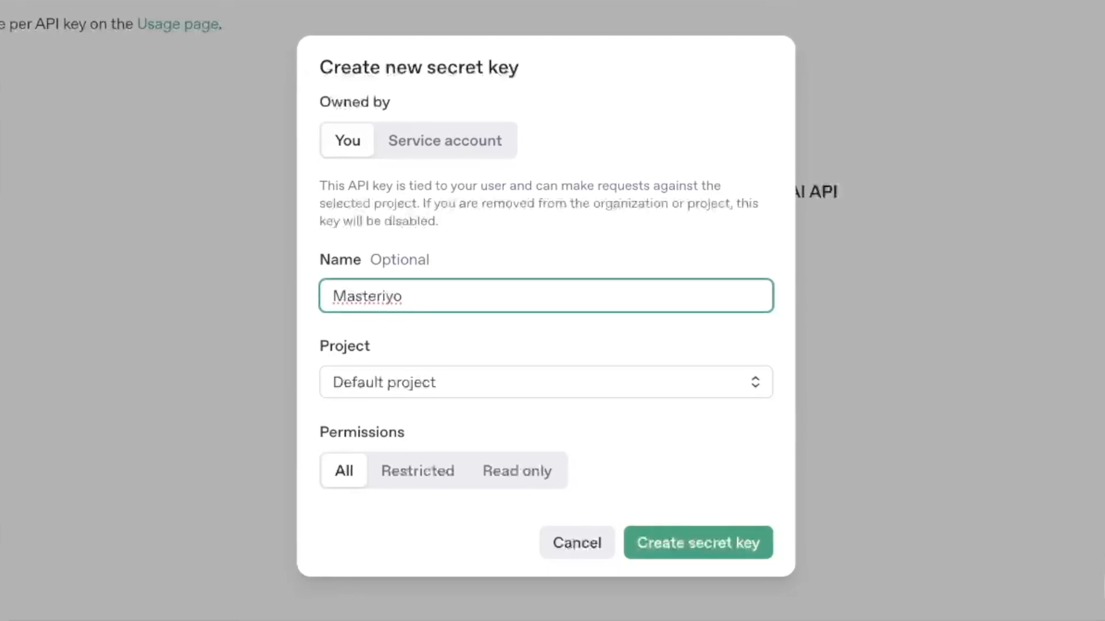
pyautogui.click(640, 337)
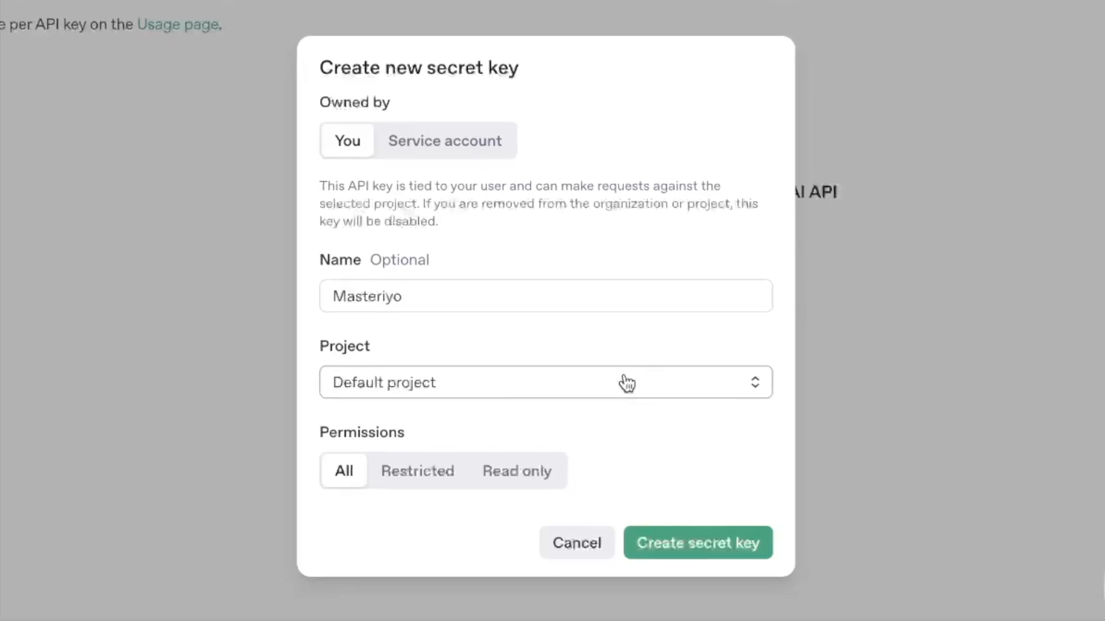
pyautogui.click(654, 387)
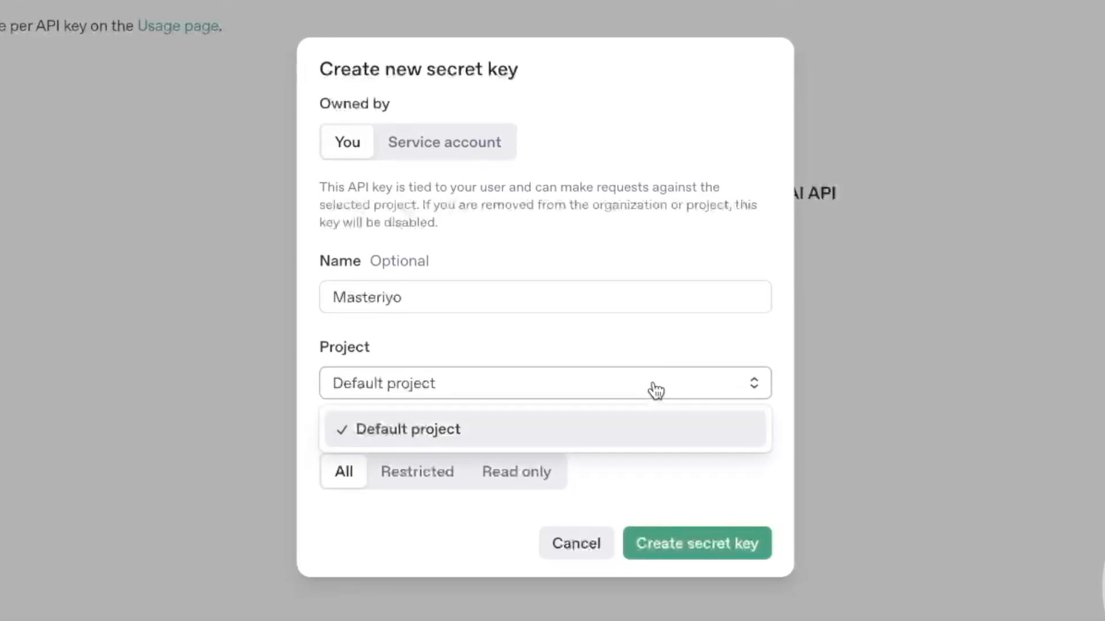
pyautogui.click(715, 441)
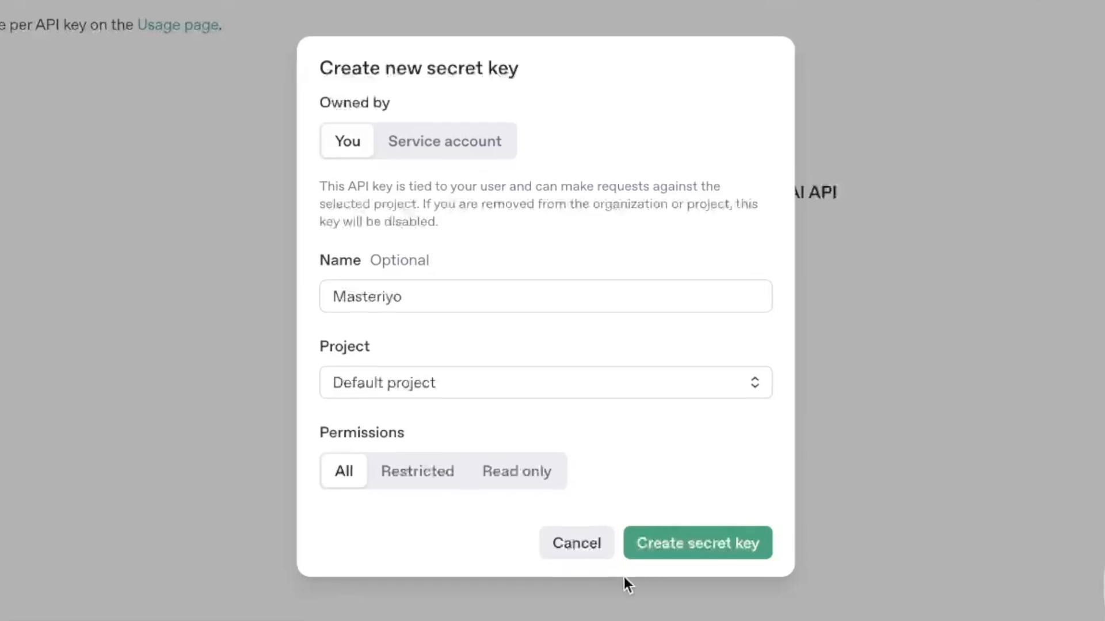
pyautogui.click(693, 557)
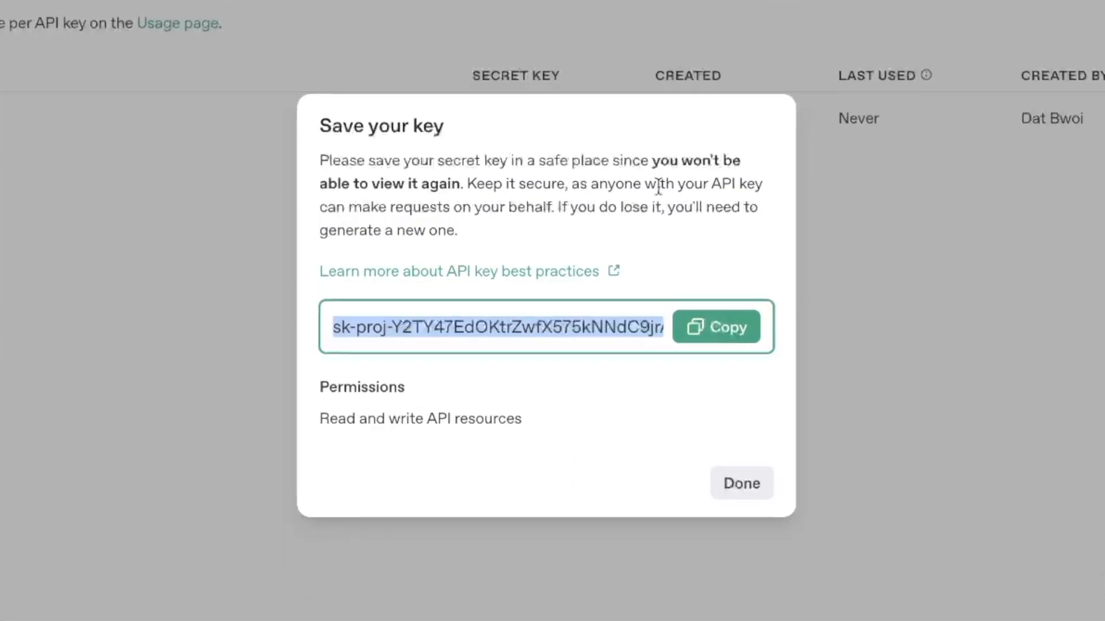
pyautogui.click(717, 337)
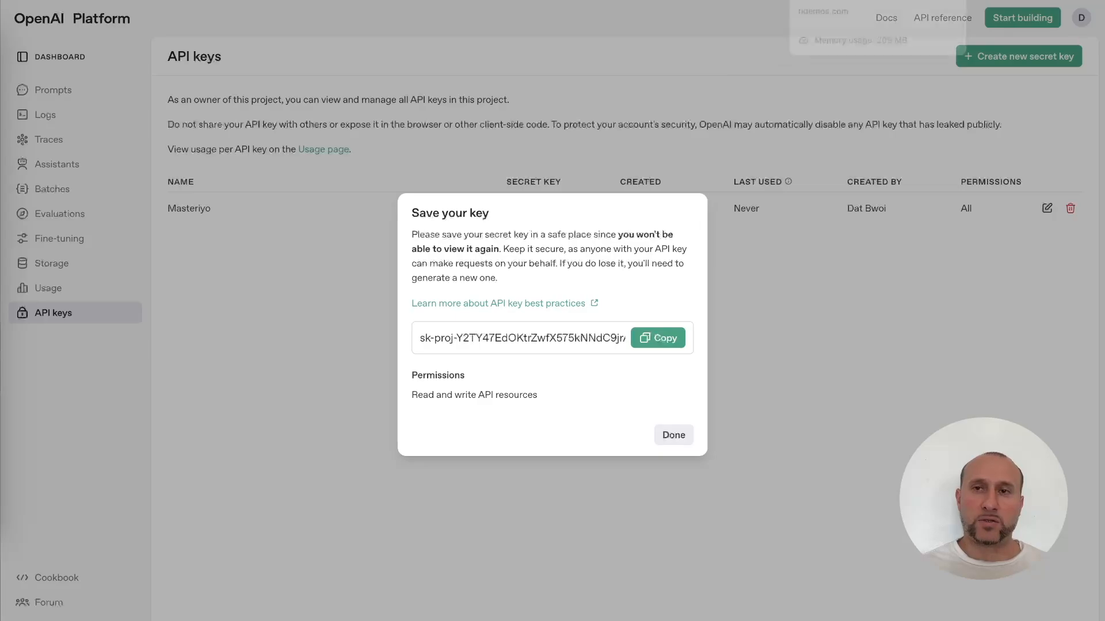
# - Return to the Masteriyo AI integration settings in WordPress, paste the copied key as the Open API Key, and save
pyautogui.click(863, 0)
pyautogui.scroll(1, 730, 178)
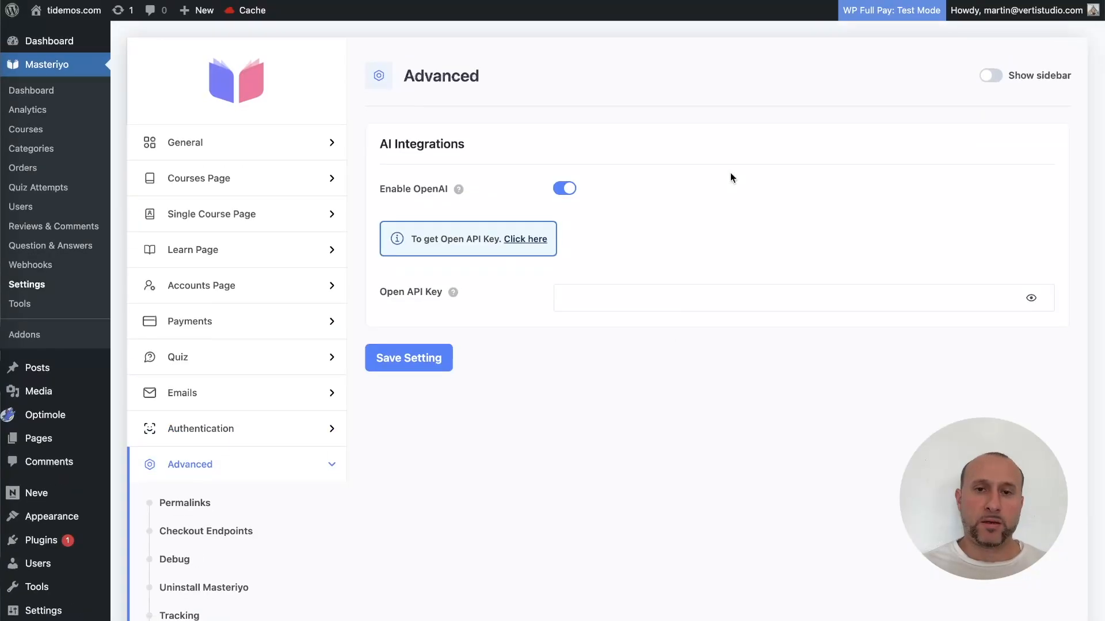
pyautogui.click(610, 298)
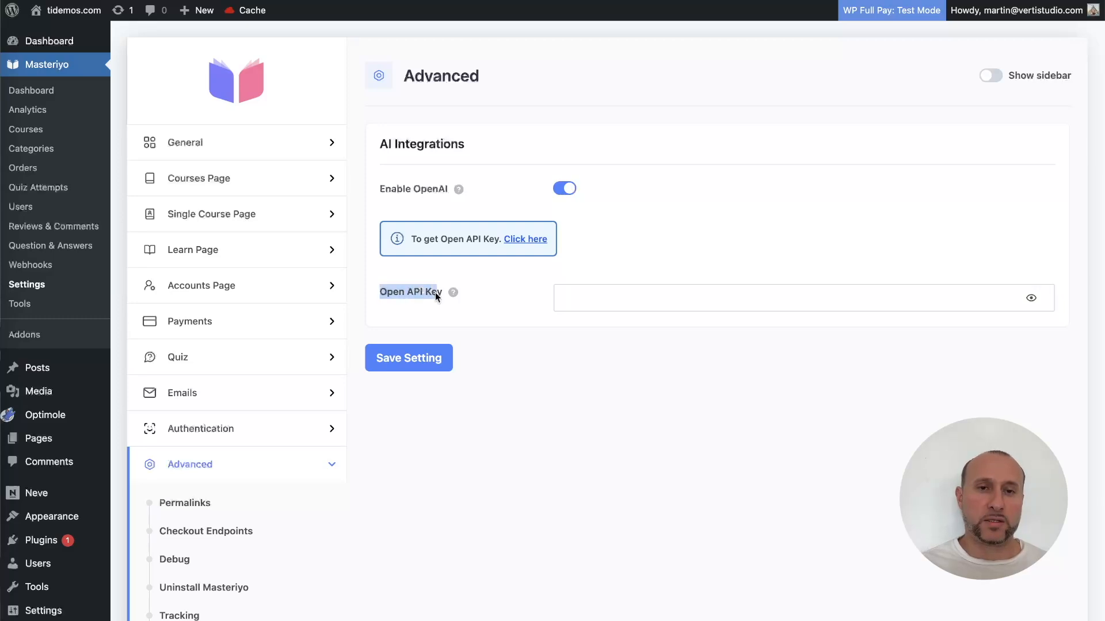
pyautogui.click(609, 296)
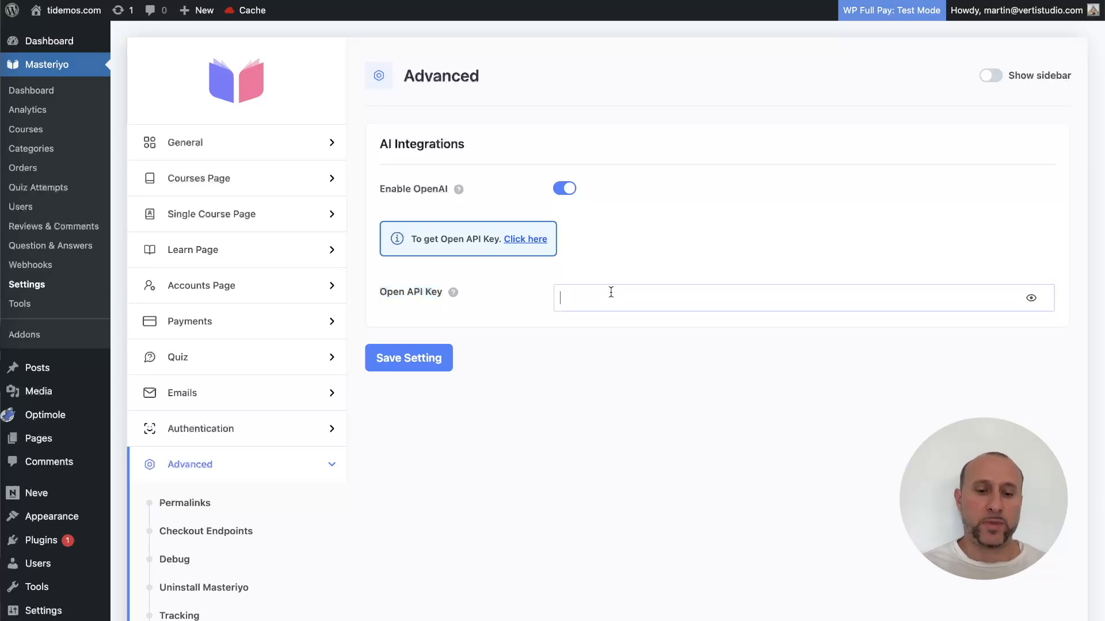
pyautogui.hotkey('ctrl', 'v')
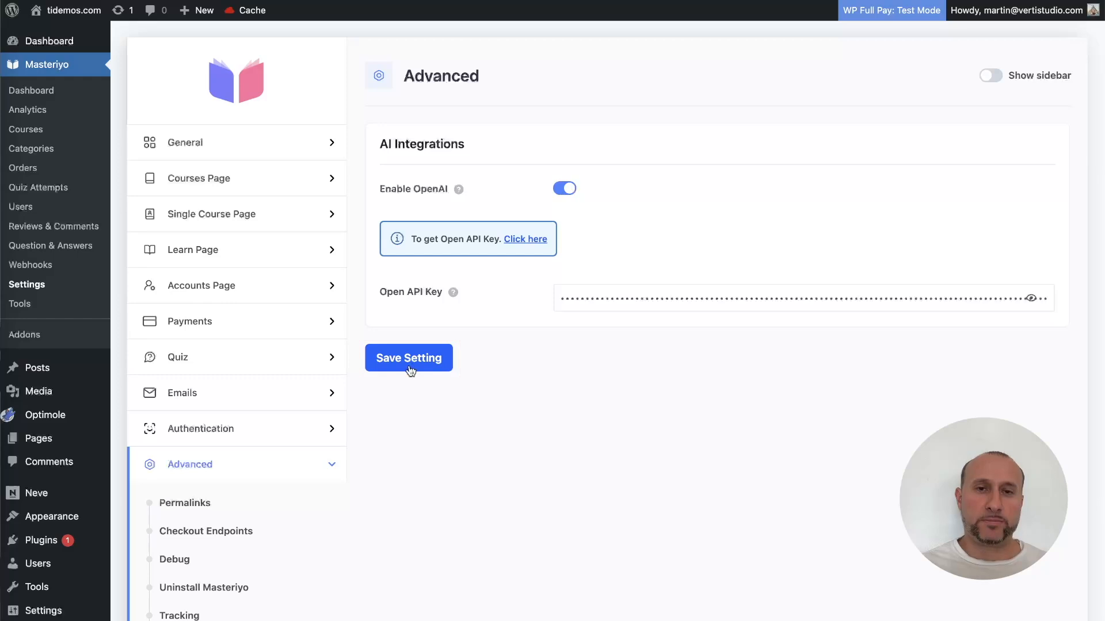
pyautogui.click(409, 367)
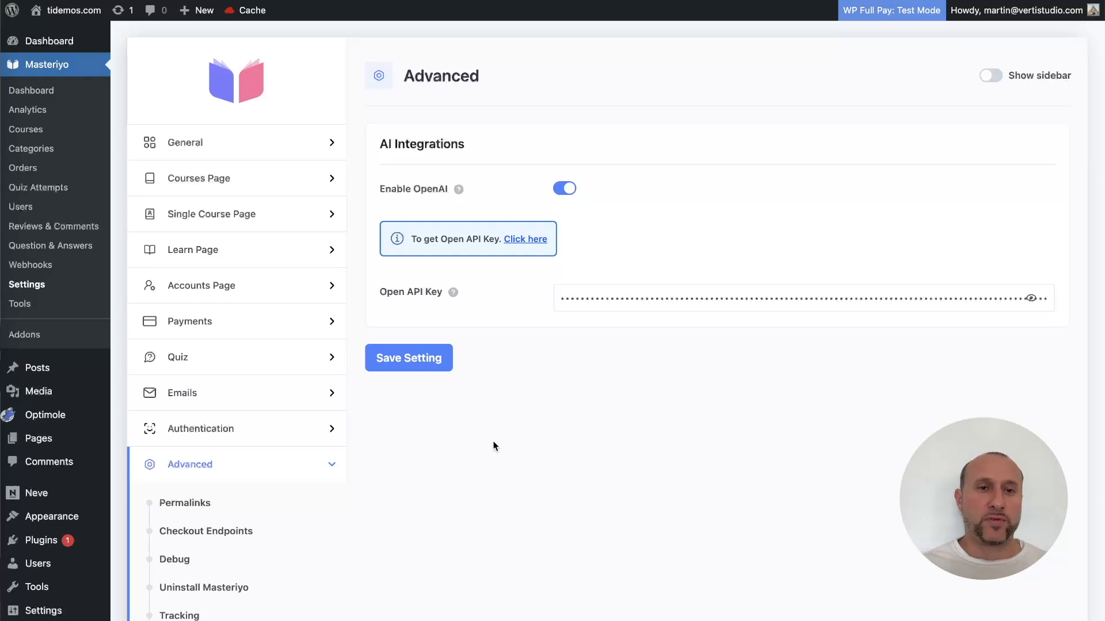
# - Open the AI course creation form from the course list and review its options with outline-only creation turned off, restoring that setting
pyautogui.click(33, 132)
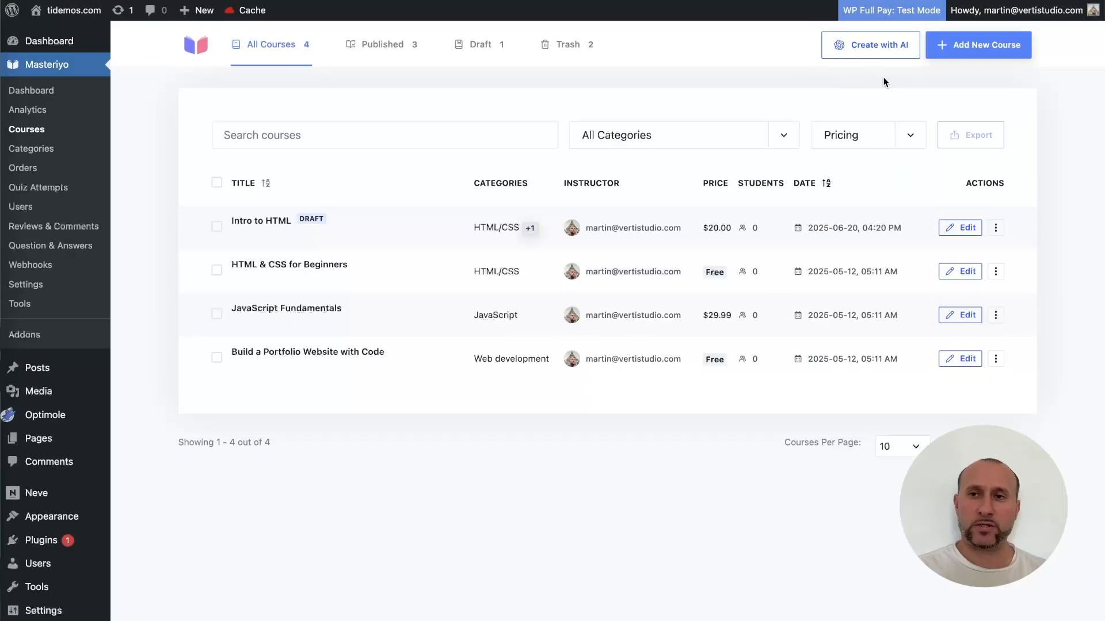
pyautogui.click(880, 53)
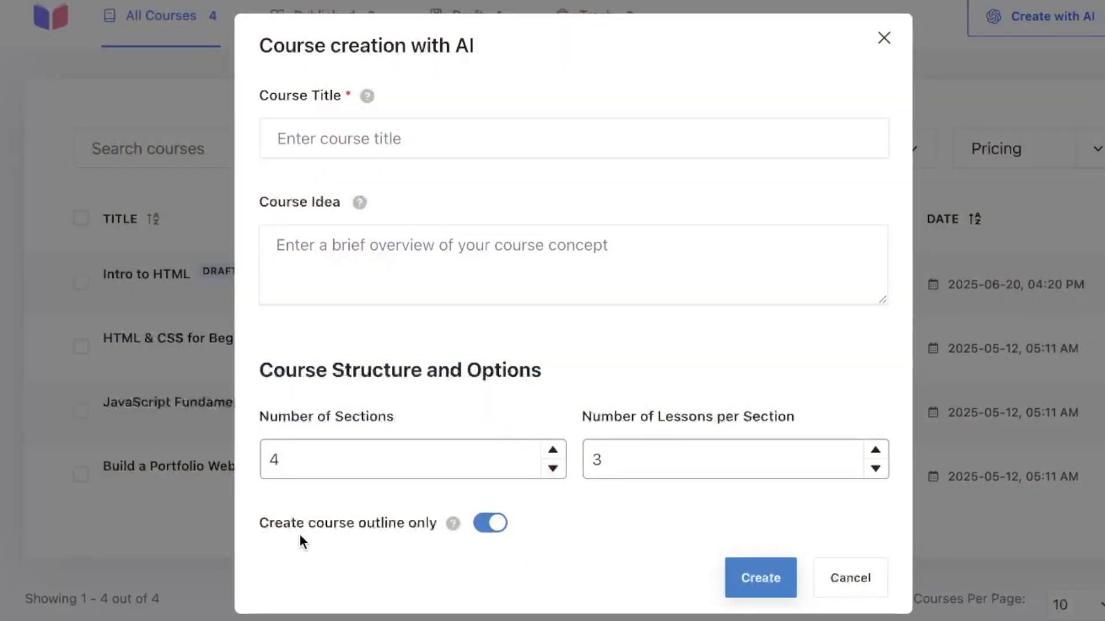
pyautogui.click(493, 524)
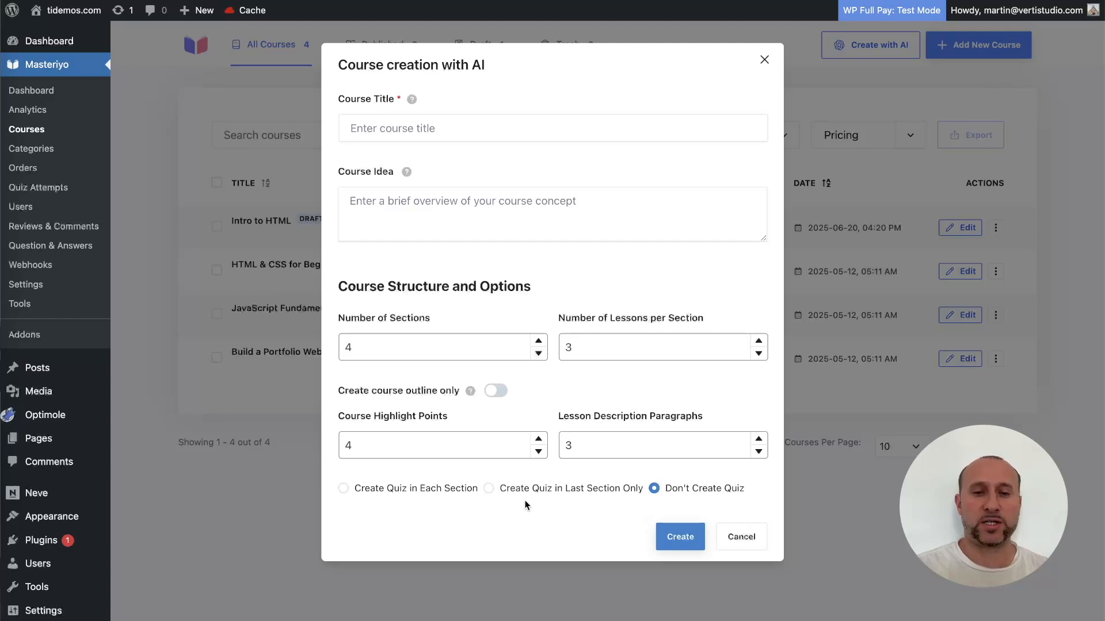
pyautogui.click(494, 394)
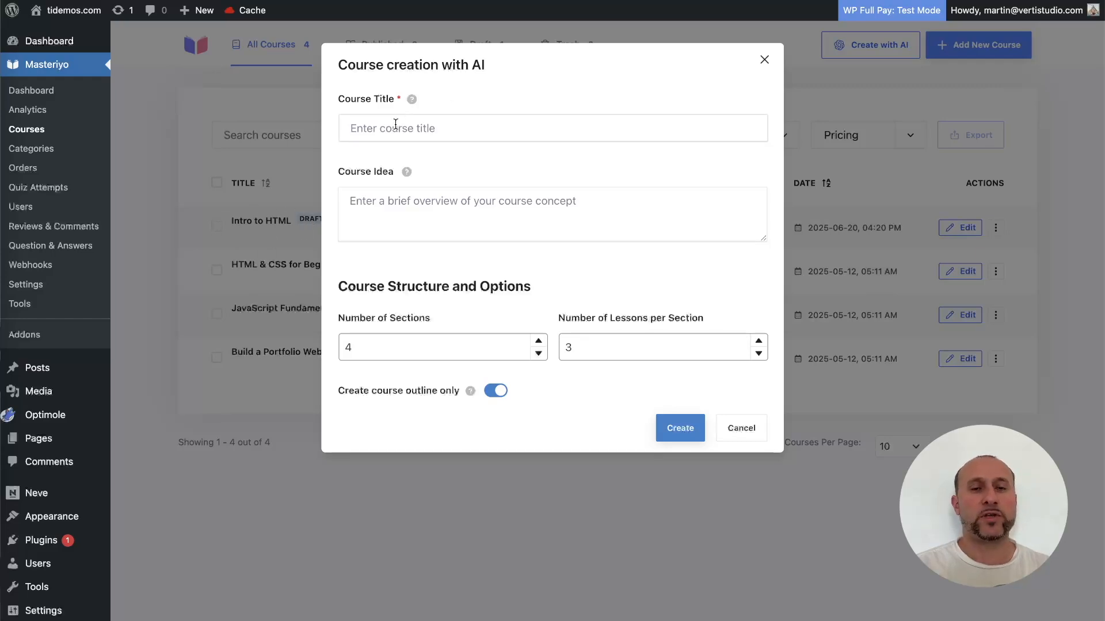
# - Generate an outline-only course titled Advanced HTML with 4 sections and 3 lessons per section, and close the creation form
pyautogui.click(432, 122)
pyautogui.click(460, 163)
pyautogui.click(461, 202)
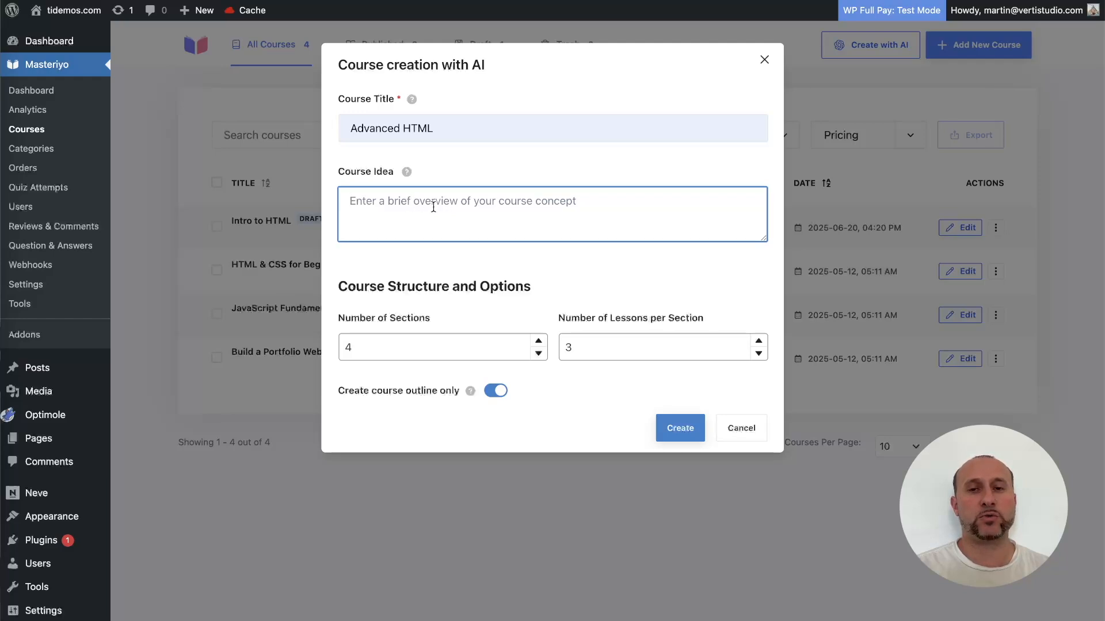
pyautogui.click(680, 428)
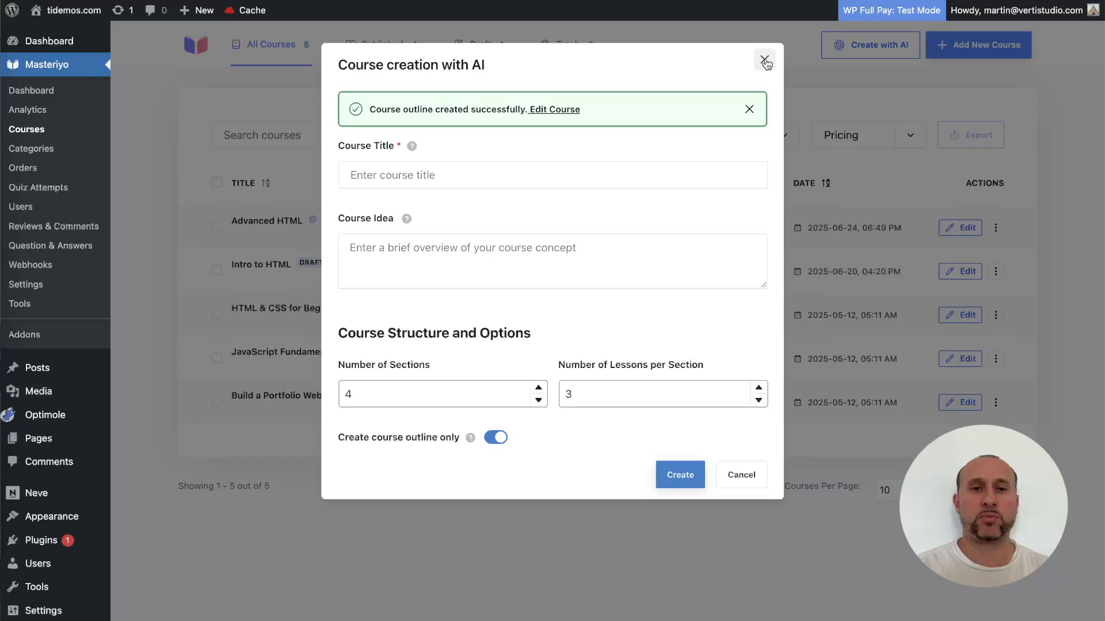
pyautogui.click(765, 60)
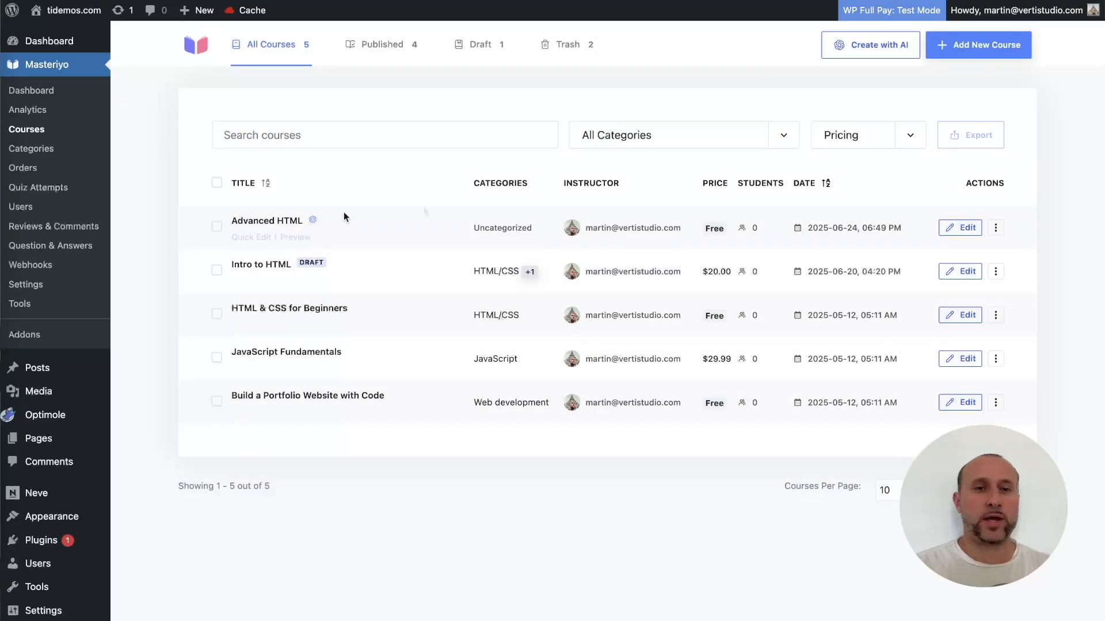
# - Open the Advanced HTML course for editing and generate its course description with AI, using a word limit of 50
pyautogui.moveTo(313, 227)
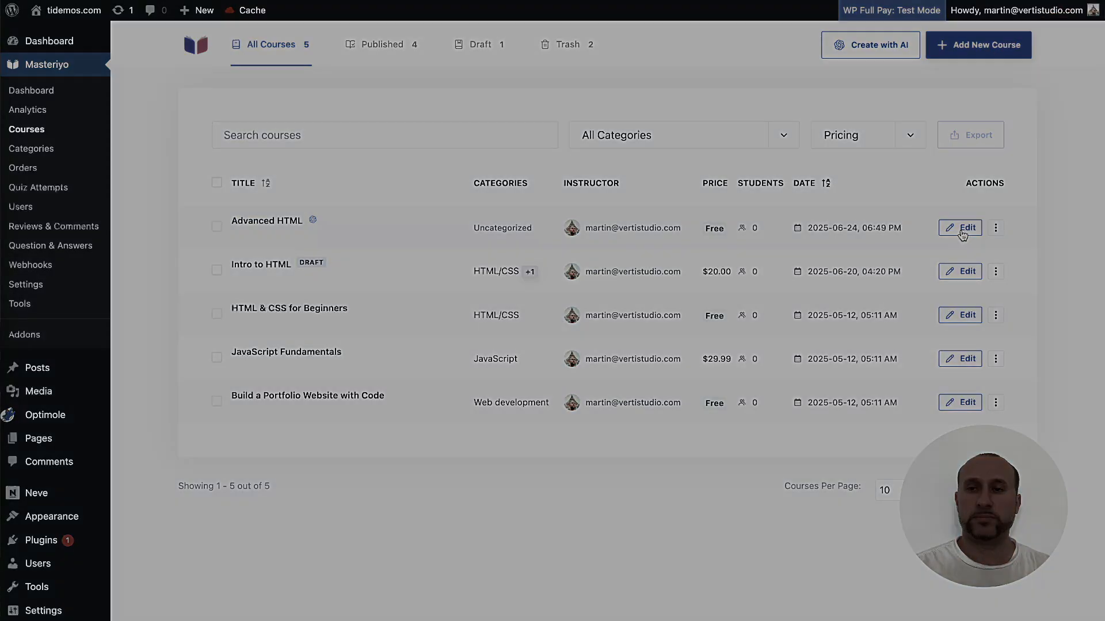
pyautogui.click(960, 228)
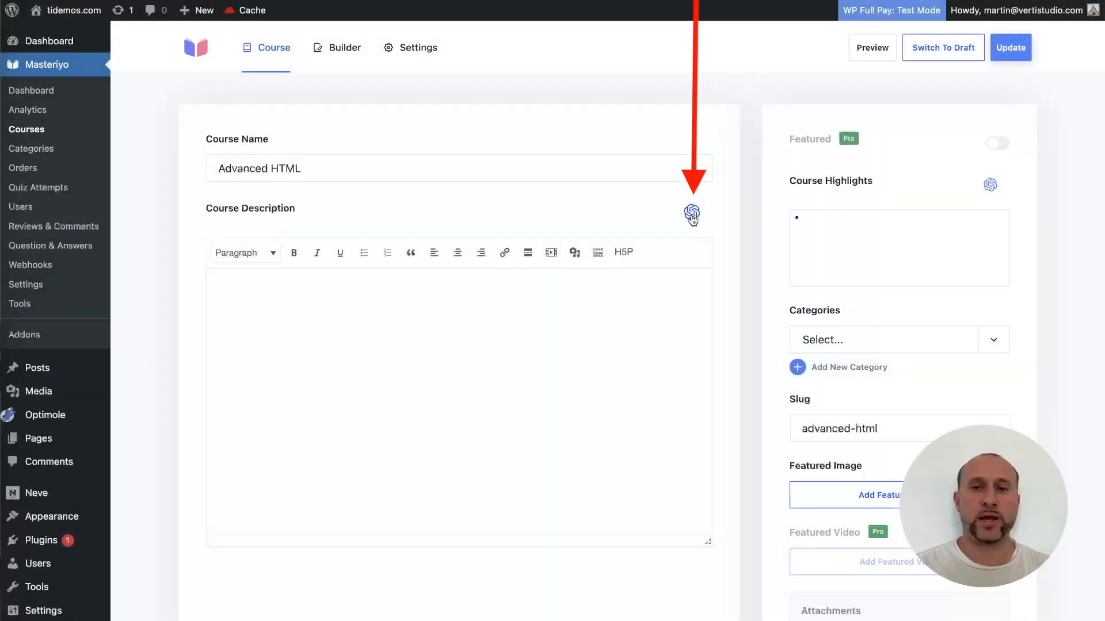
pyautogui.click(692, 214)
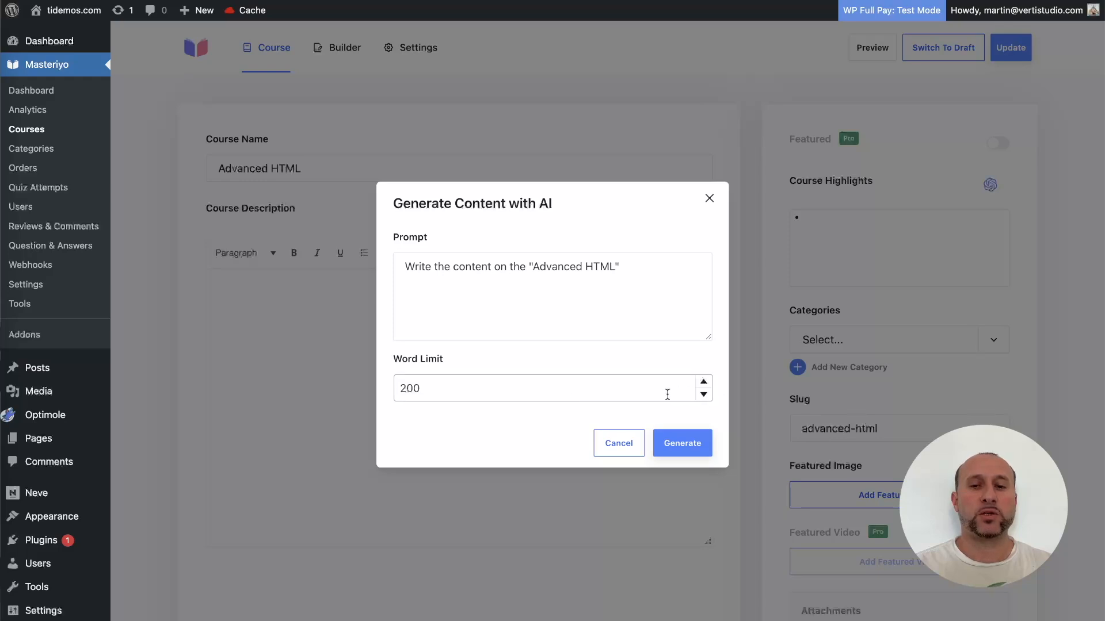
pyautogui.doubleClick(411, 389)
pyautogui.write('50')
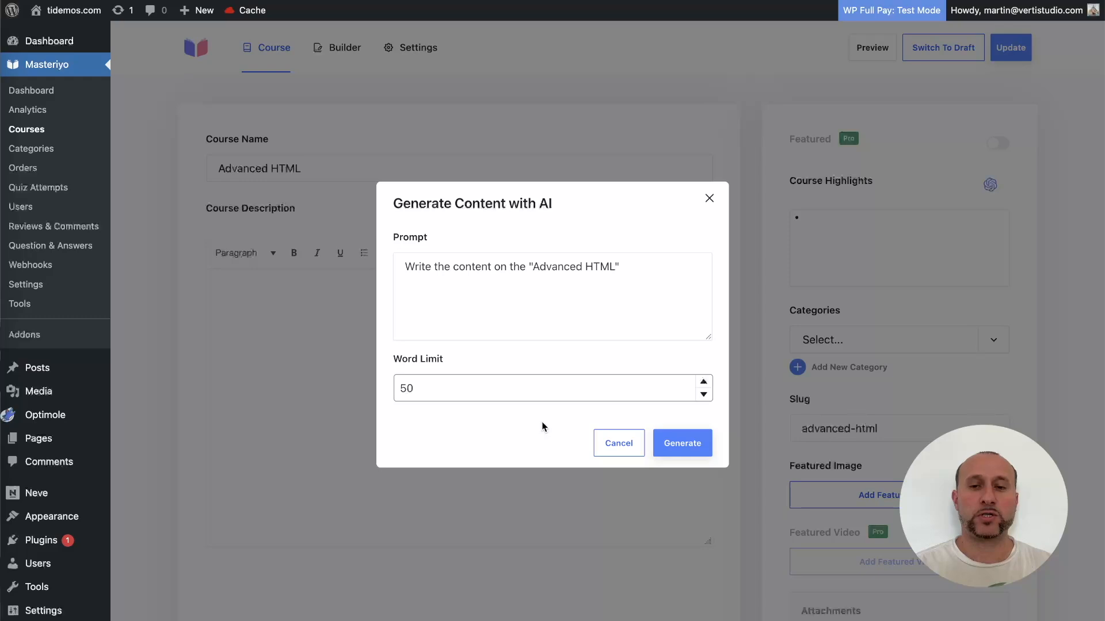
pyautogui.click(682, 454)
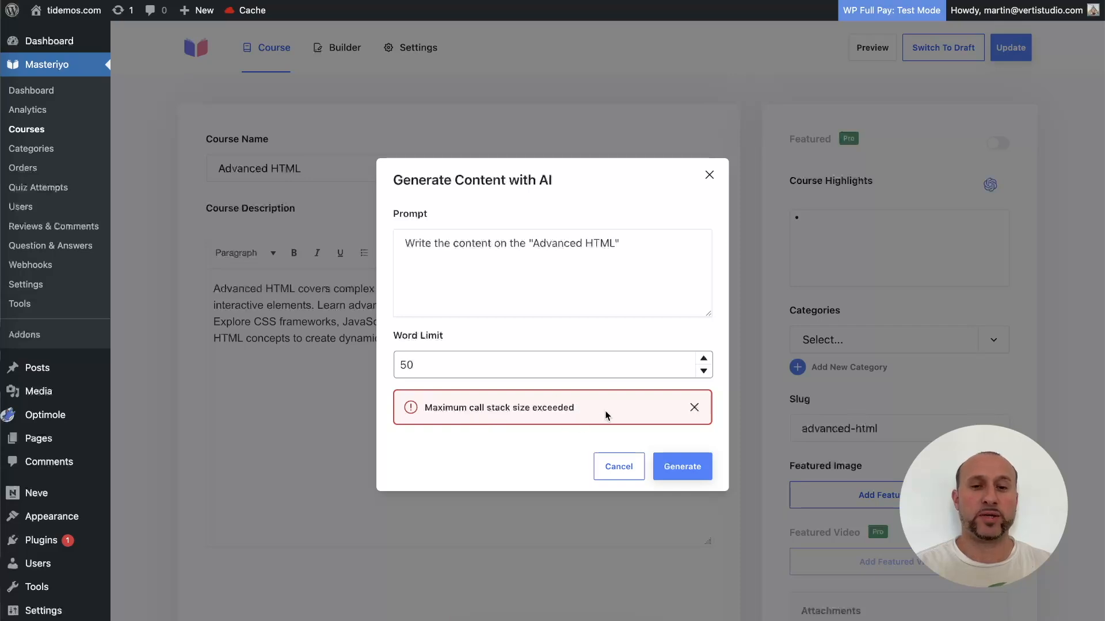
pyautogui.click(693, 408)
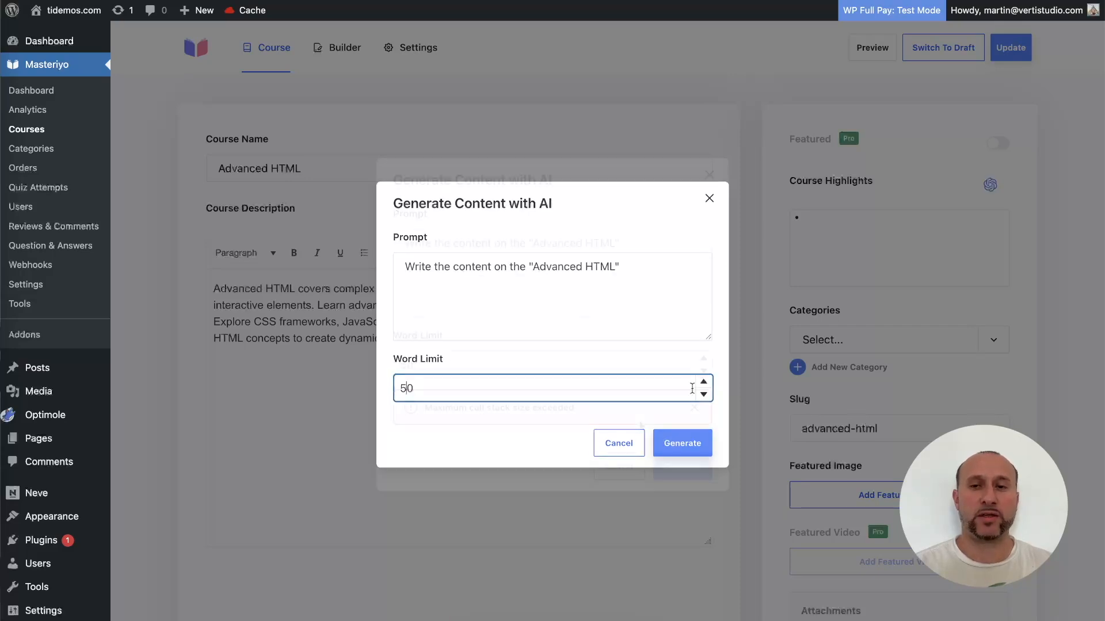
pyautogui.click(709, 200)
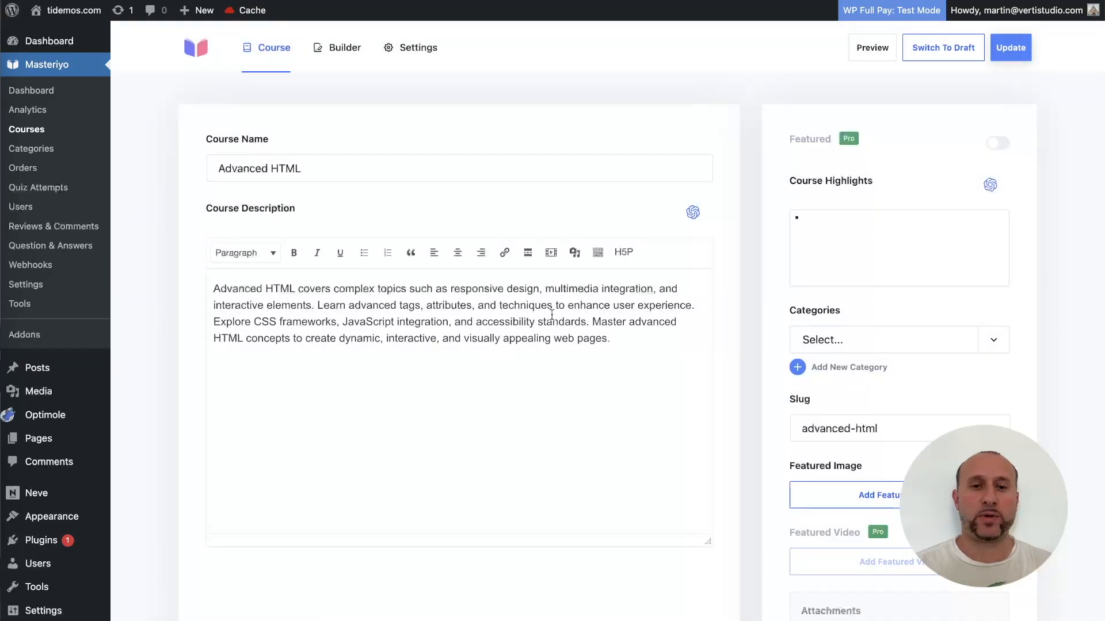
pyautogui.moveTo(624, 340); pyautogui.dragTo(582, 269)
pyautogui.click(625, 343)
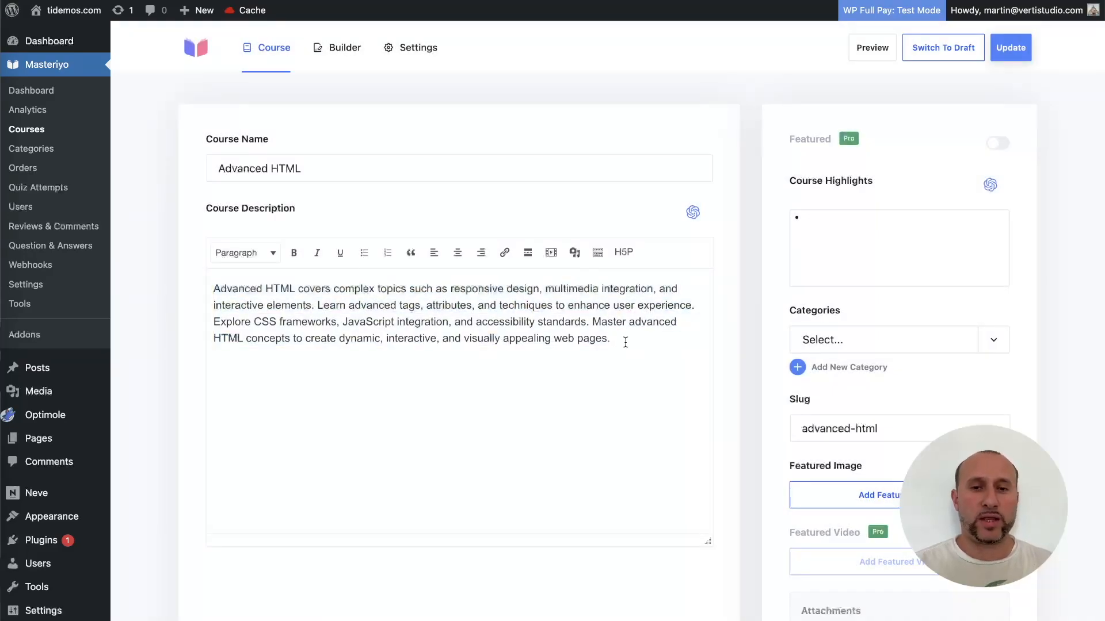
# - Split the generated course description into three paragraphs, with breaks before "Learn advanced tags" and "Master advanced HTML concepts"
pyautogui.click(317, 304)
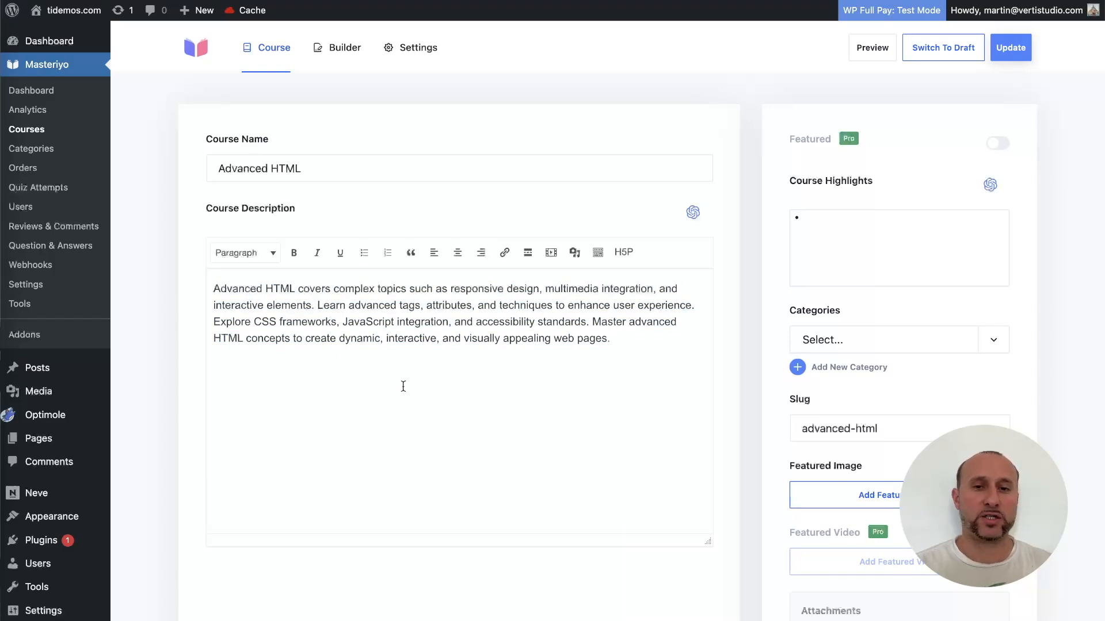
pyautogui.press('BackSpace')
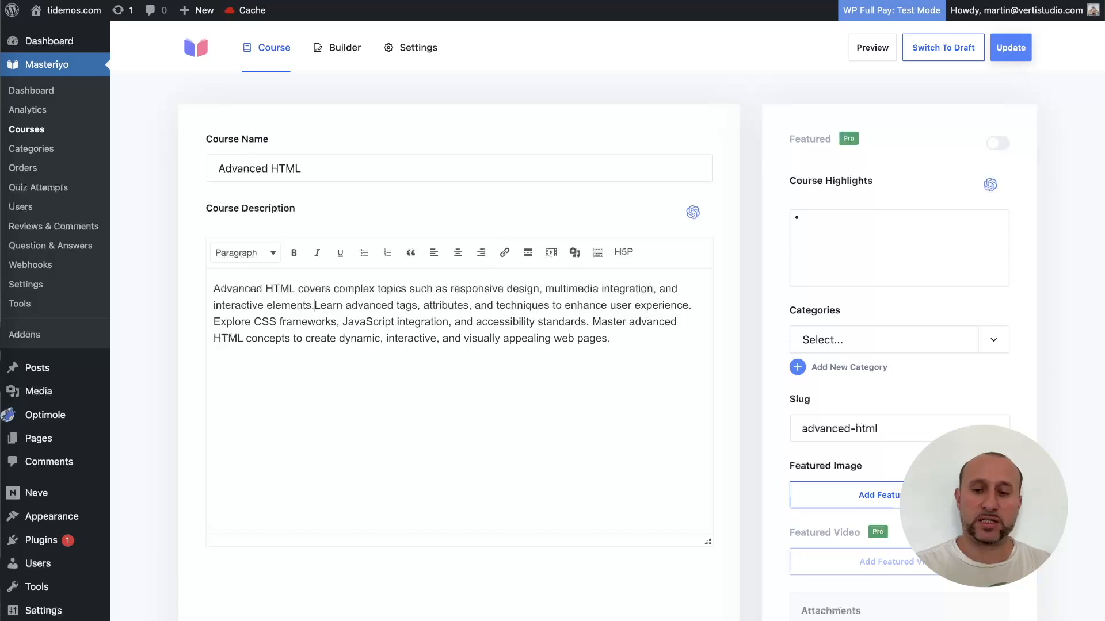
pyautogui.press('Return')
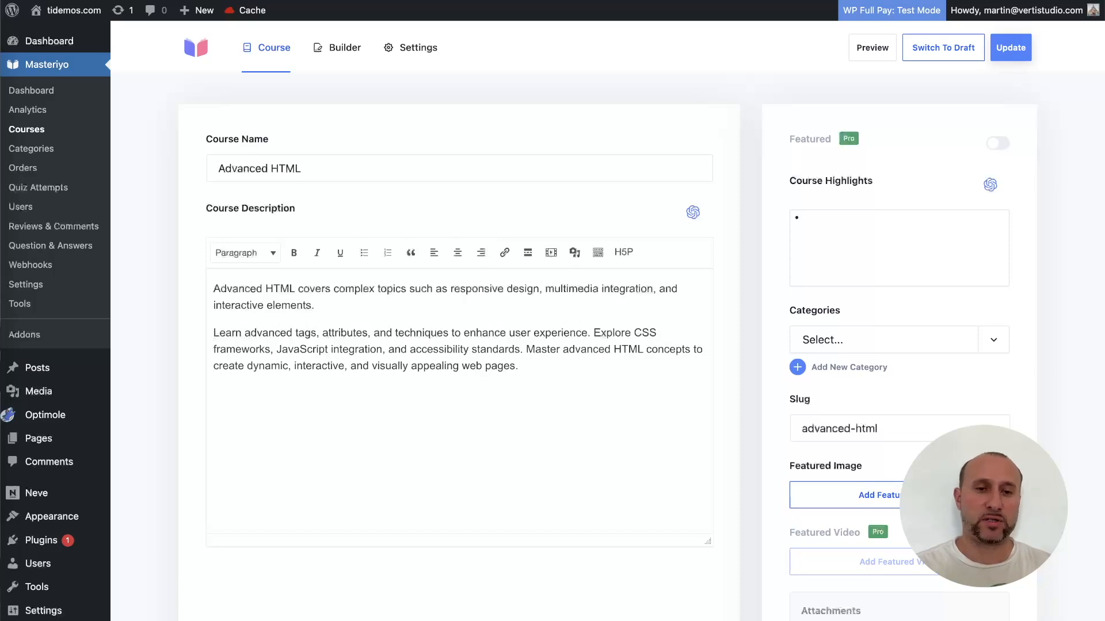
pyautogui.click(526, 349)
pyautogui.press('BackSpace')
pyautogui.press('Return')
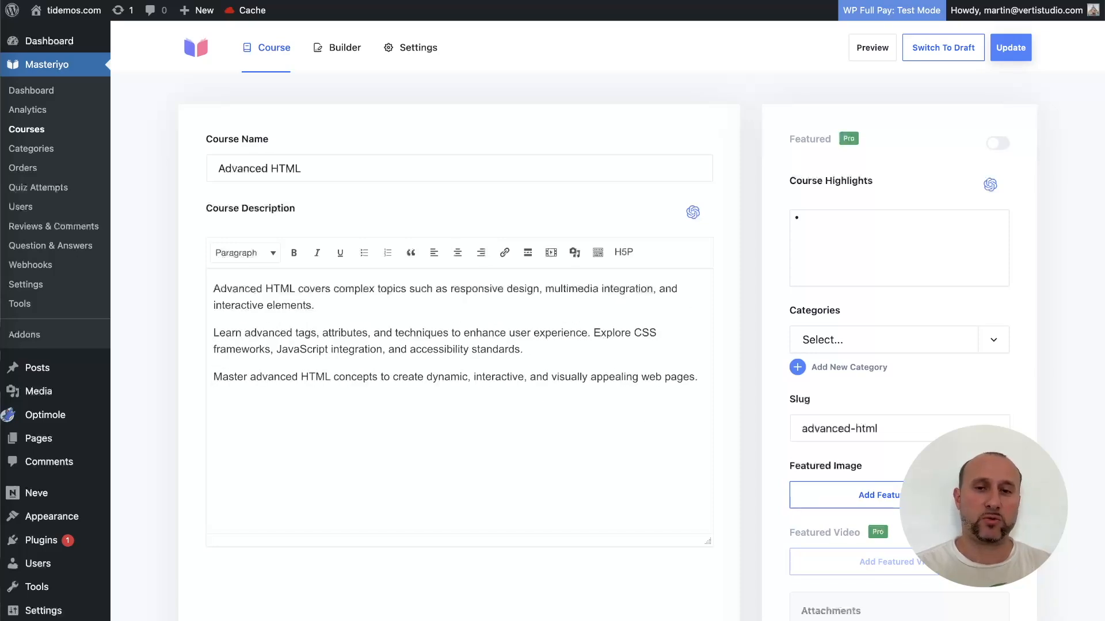
# - Try bold formatting on the first paragraph of the course description and remove it again
pyautogui.tripleClick(314, 306)
pyautogui.click(294, 253)
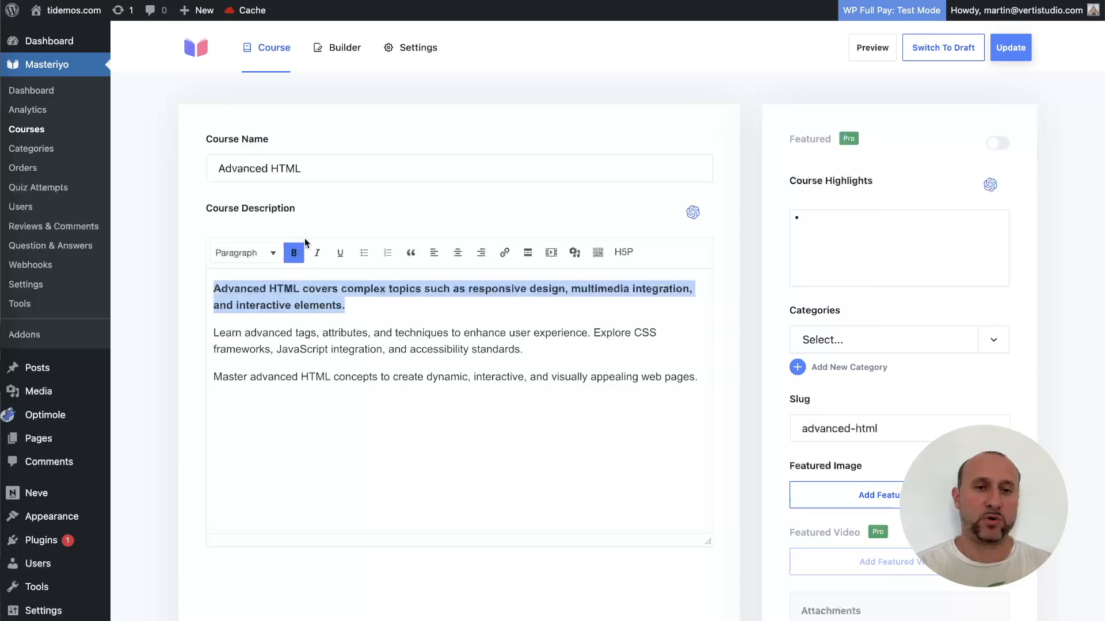
pyautogui.click(294, 253)
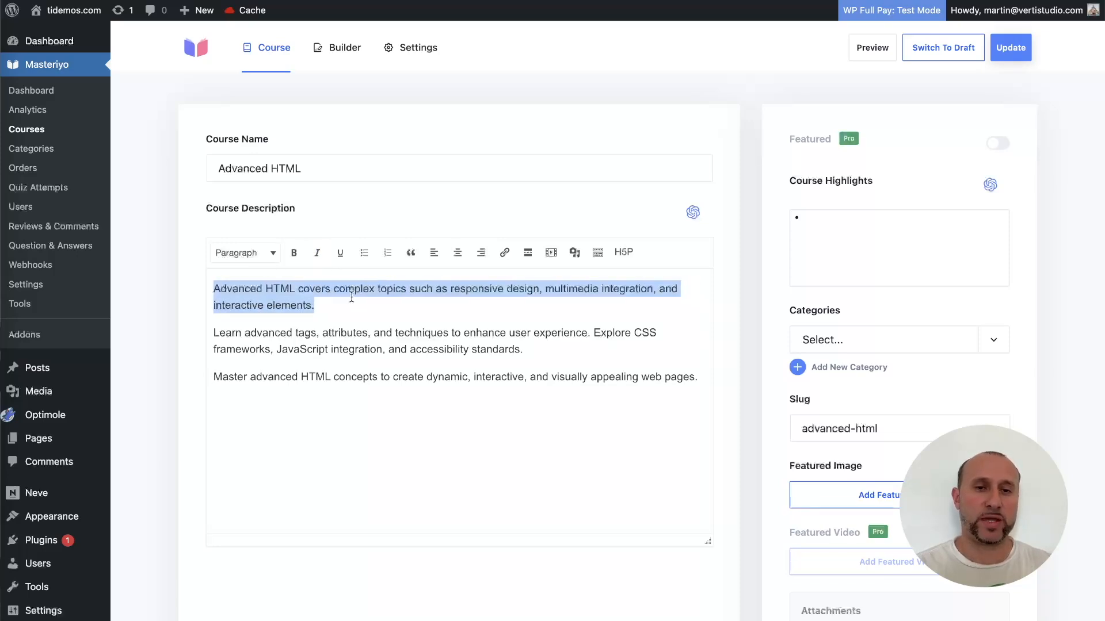
pyautogui.click(342, 305)
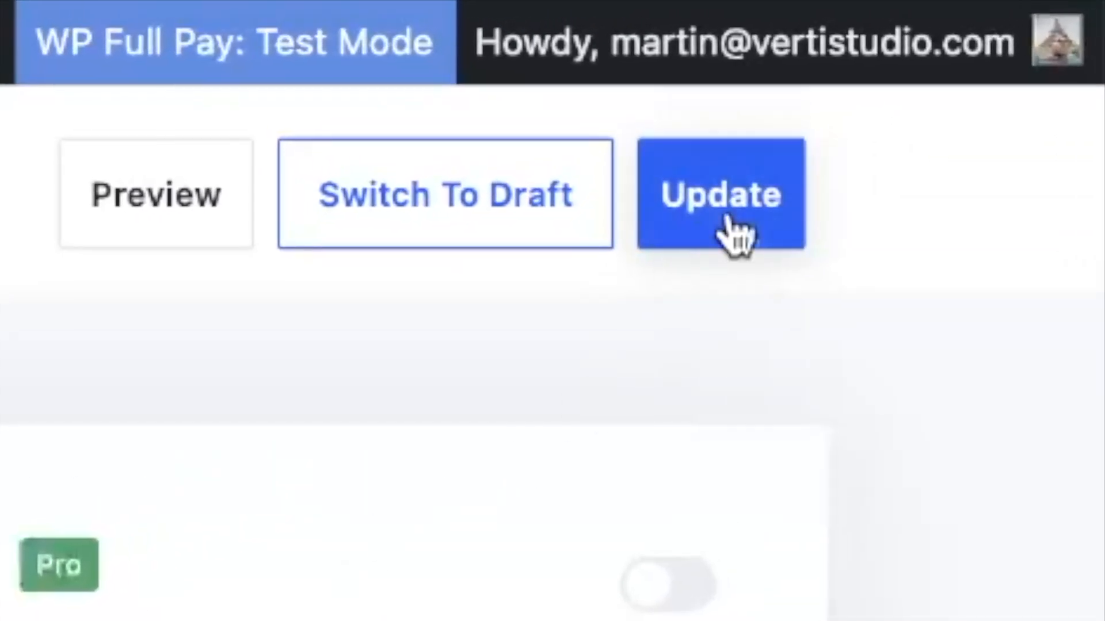
# - Save the course changes and open the course builder to review the generated sections and lessons
pyautogui.click(731, 230)
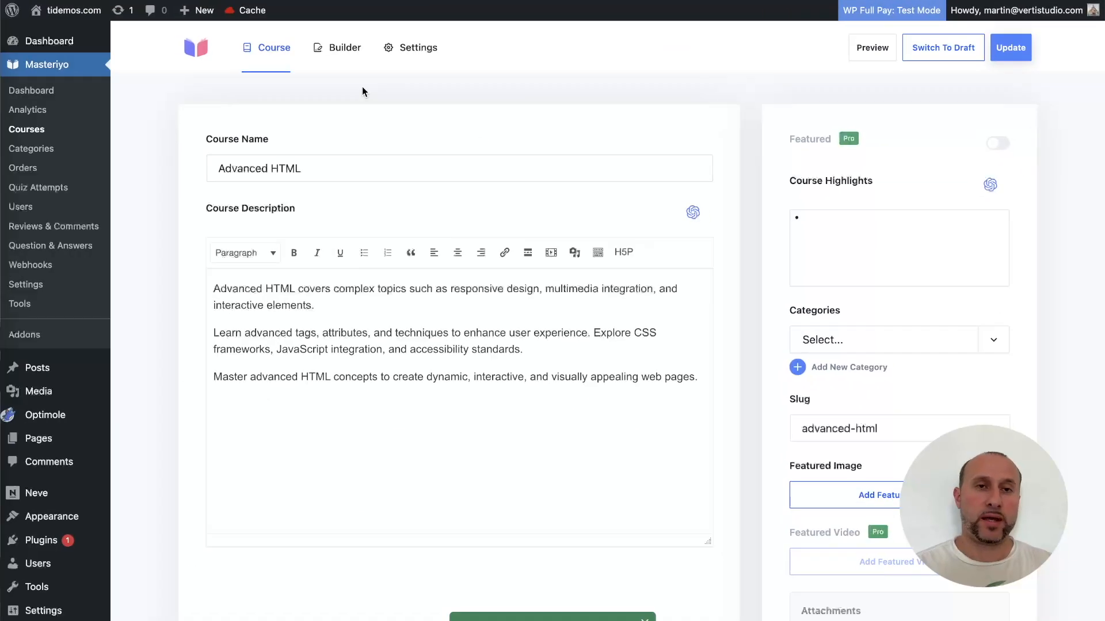
pyautogui.click(343, 58)
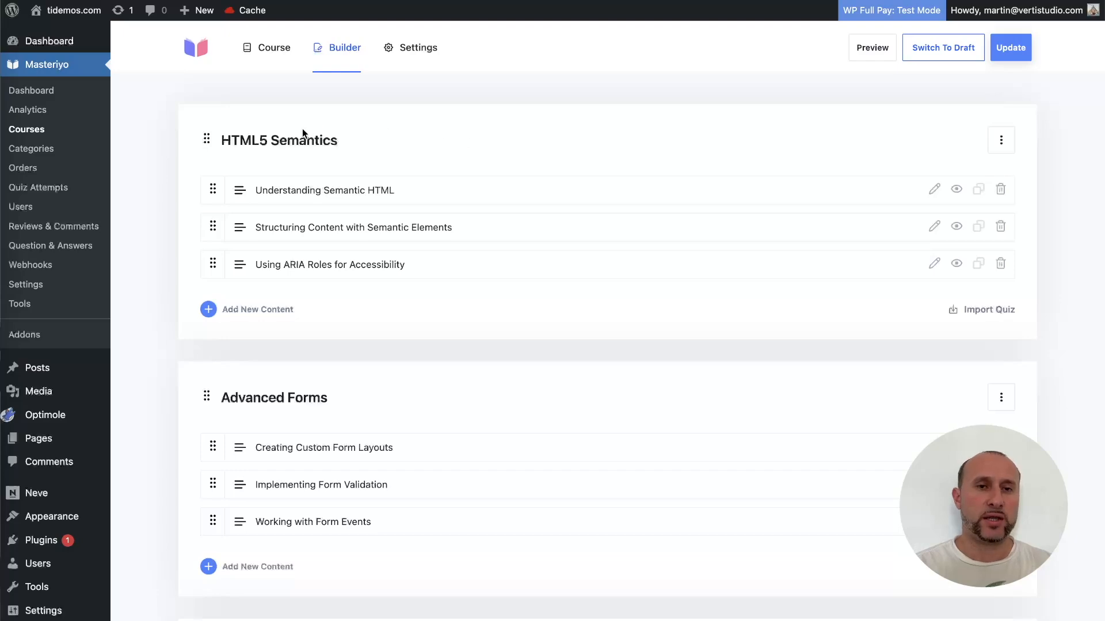
pyautogui.scroll(-9, 352, 224)
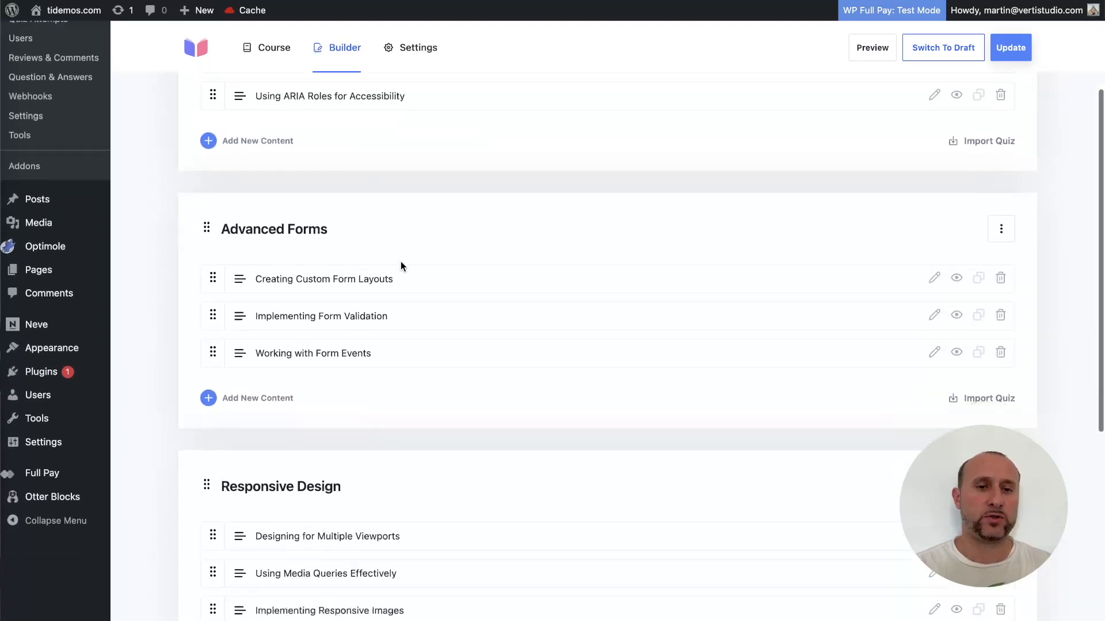
pyautogui.scroll(-2, 464, 437)
pyautogui.scroll(11, 278, 205)
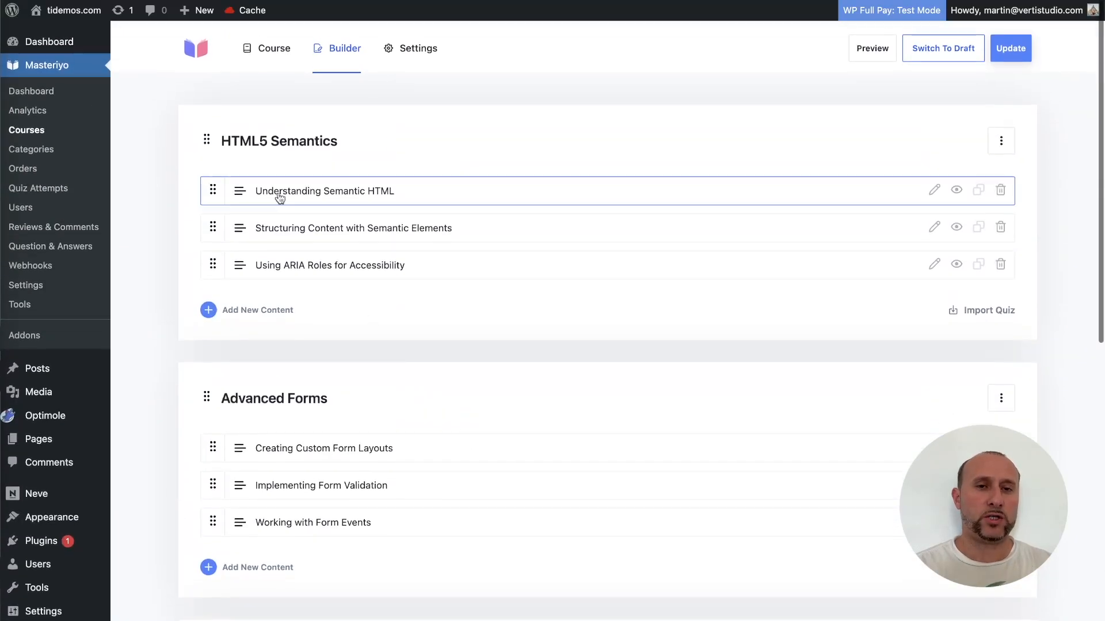
pyautogui.scroll(-3, 347, 271)
pyautogui.scroll(3, 343, 279)
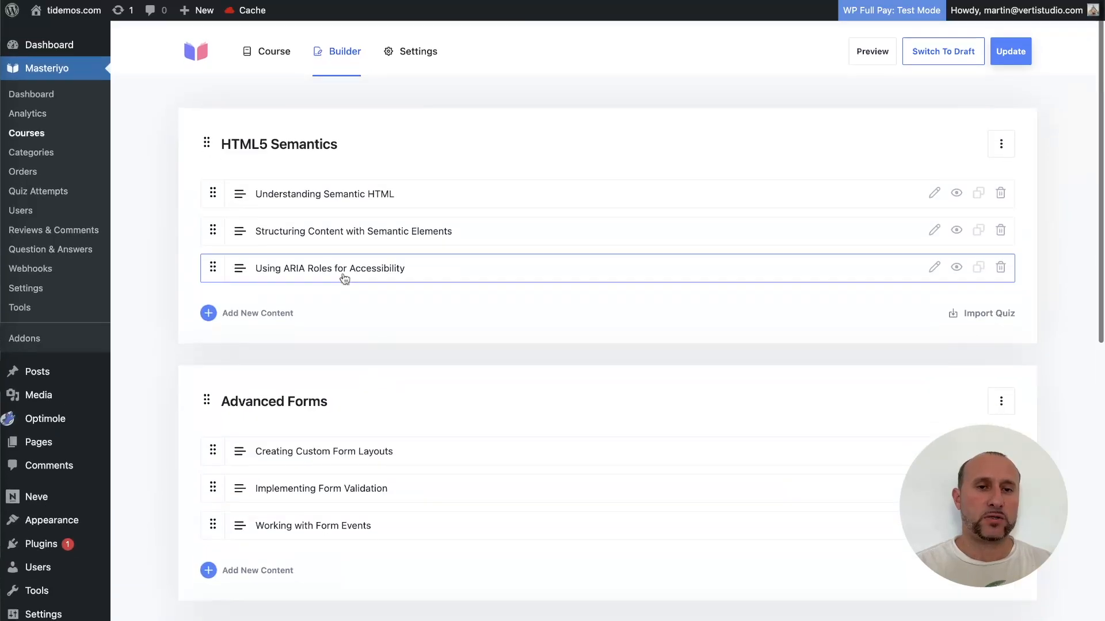
# - Open the Understanding Semantic HTML lesson and generate its description with AI, using a word limit of 200
pyautogui.click(326, 196)
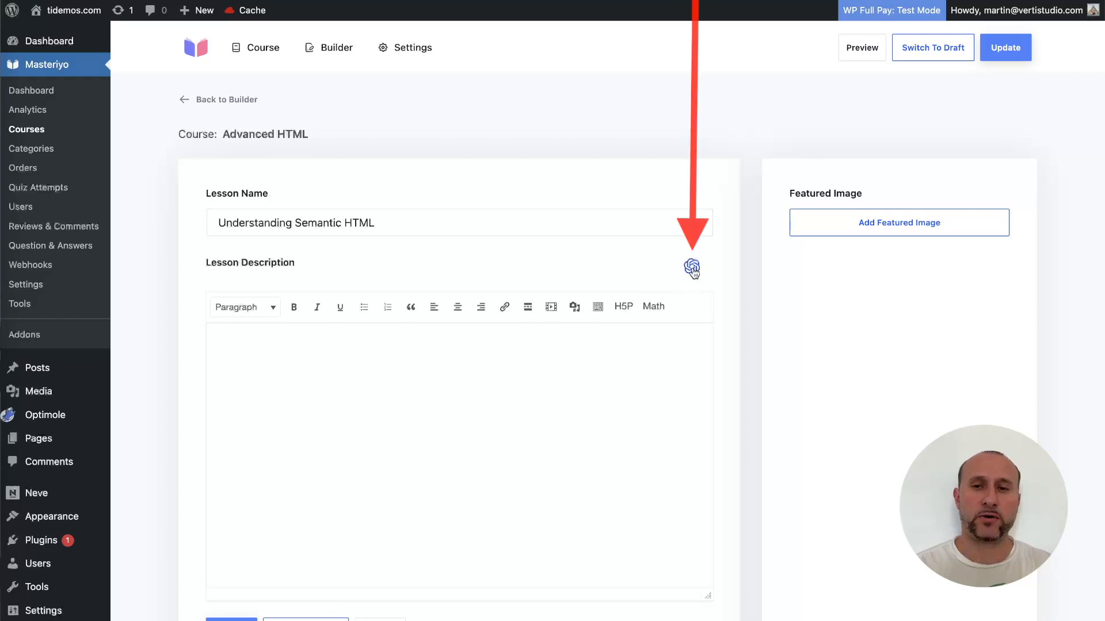
pyautogui.click(692, 268)
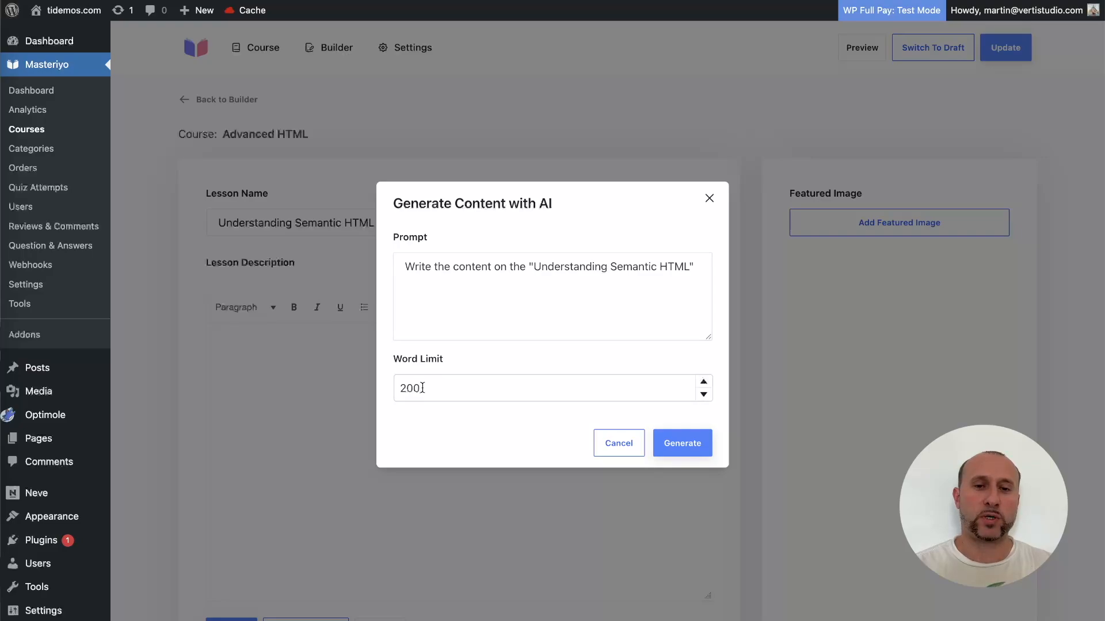
pyautogui.click(683, 444)
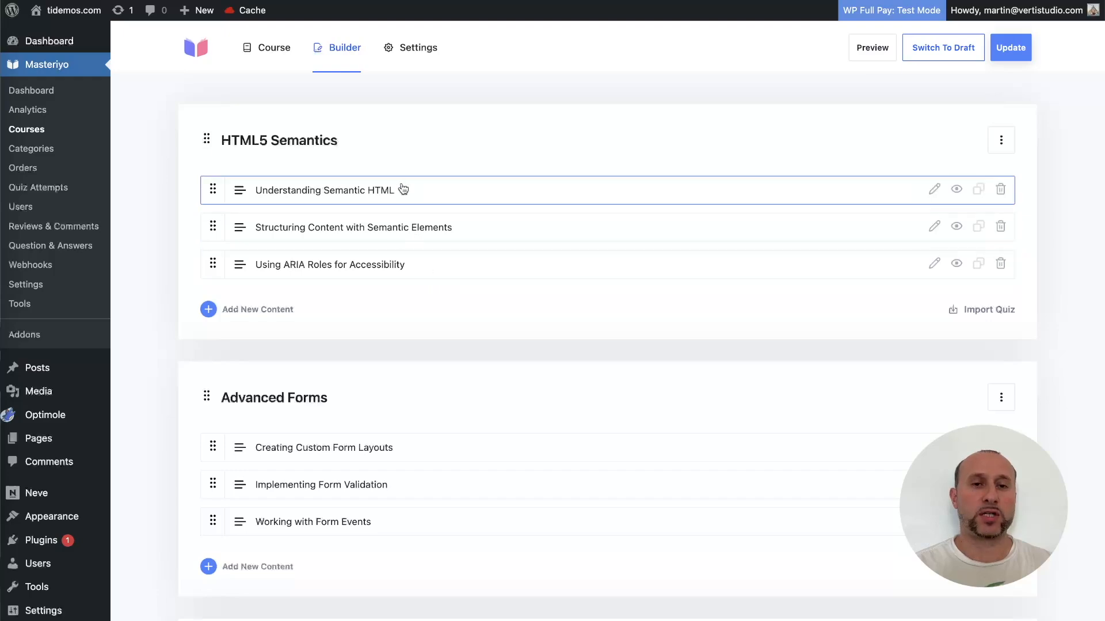
# - Add a quiz named "Recap of HTML5" to the HTML5 Semantics section of the course
pyautogui.scroll(-10, 411, 451)
pyautogui.scroll(10, 412, 451)
pyautogui.scroll(-1, 414, 454)
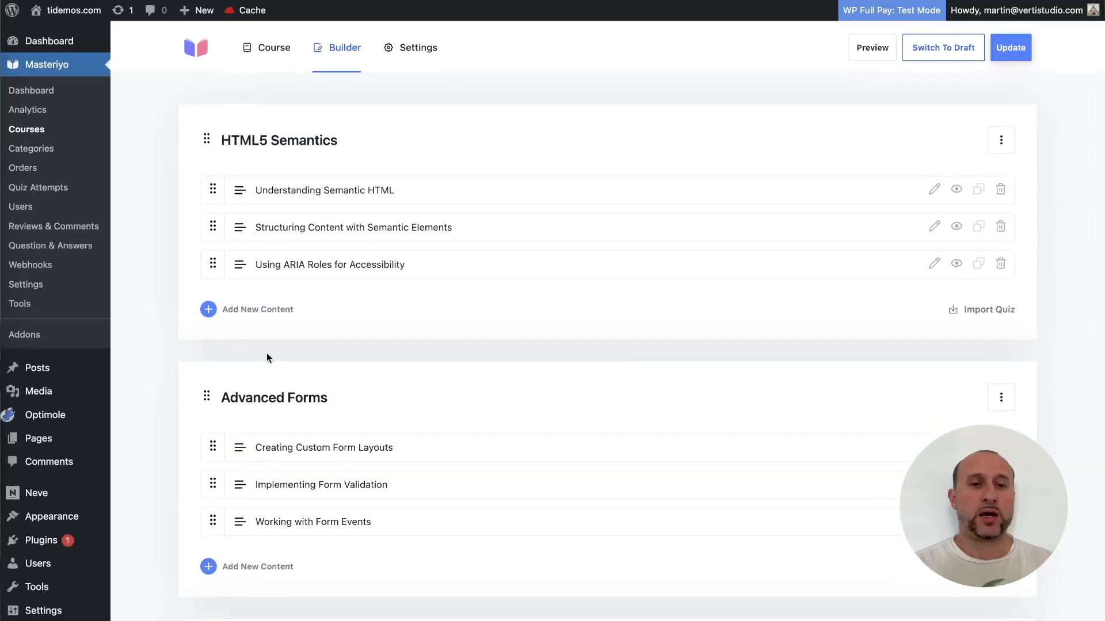
pyautogui.click(253, 315)
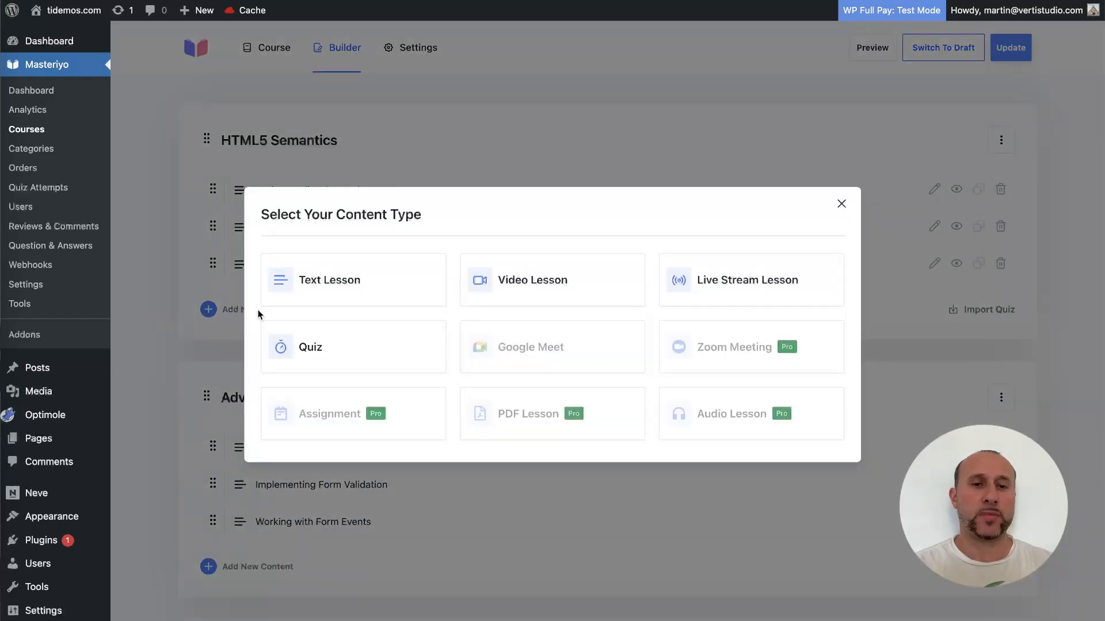
pyautogui.click(314, 354)
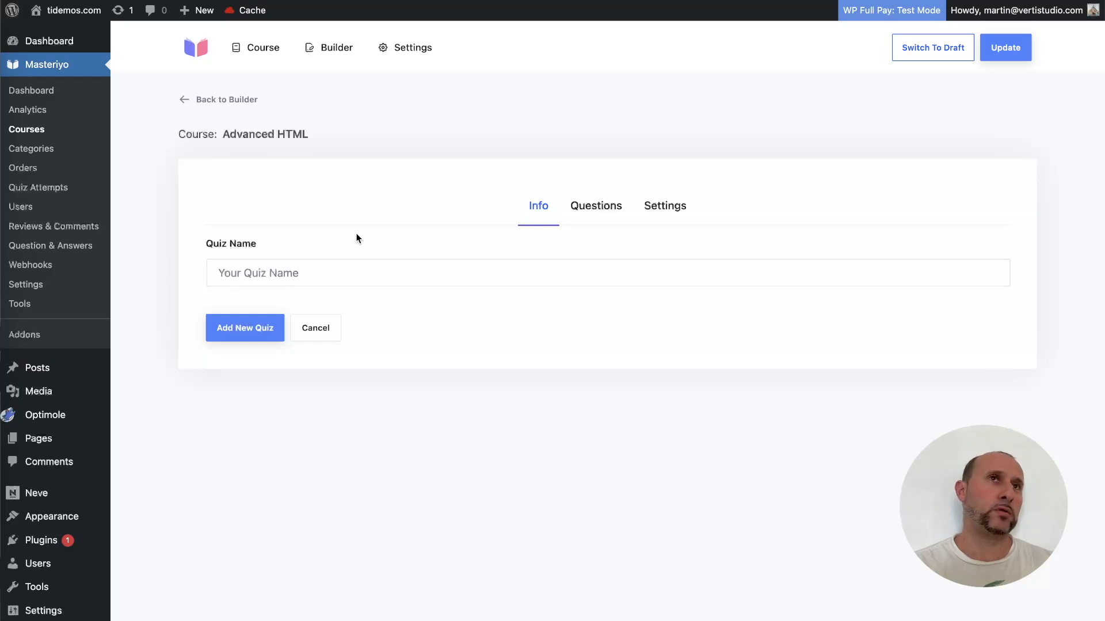
pyautogui.click(314, 279)
pyautogui.write('Recap of')
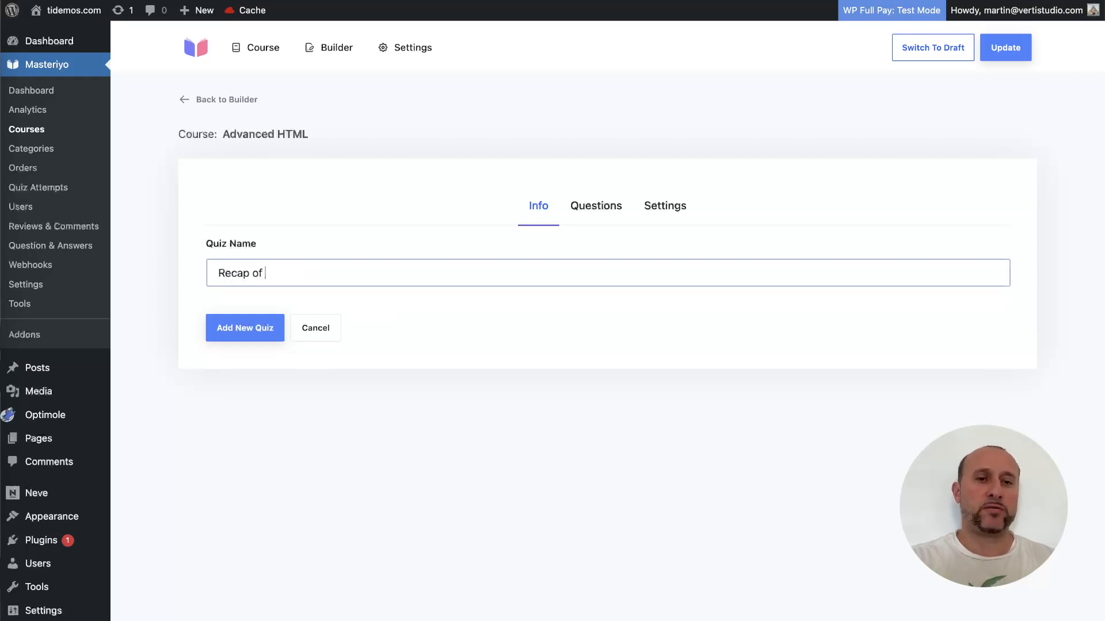
pyautogui.write(' HTML5')
pyautogui.click(246, 329)
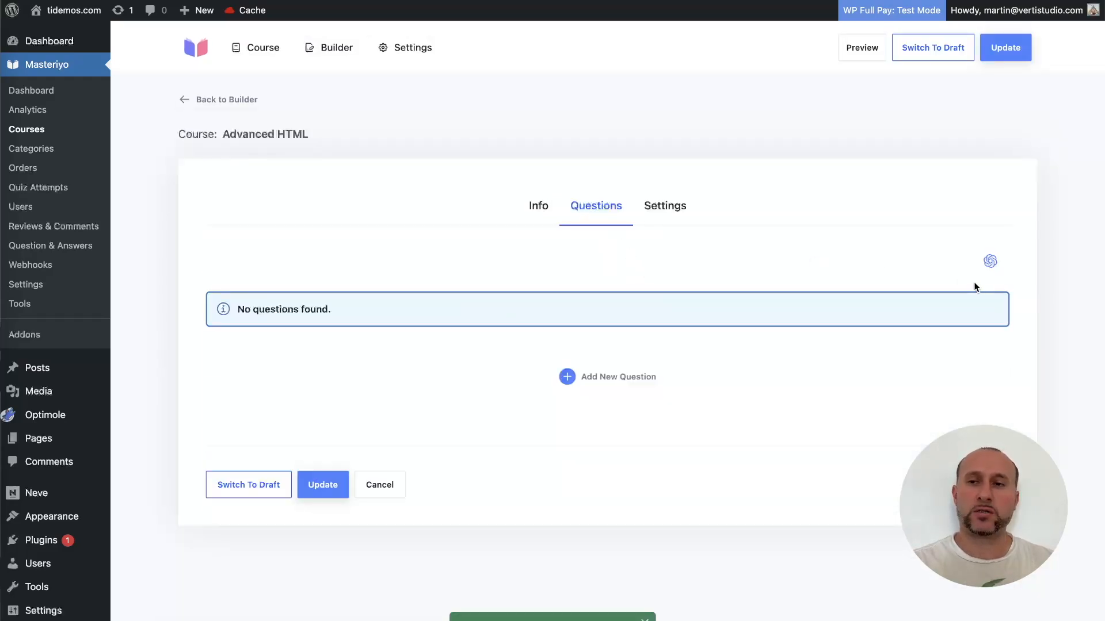
# - Generate 3 Multiple Choice questions with AI for the Recap of HTML5 quiz, keeping the suggested prompt
pyautogui.click(990, 262)
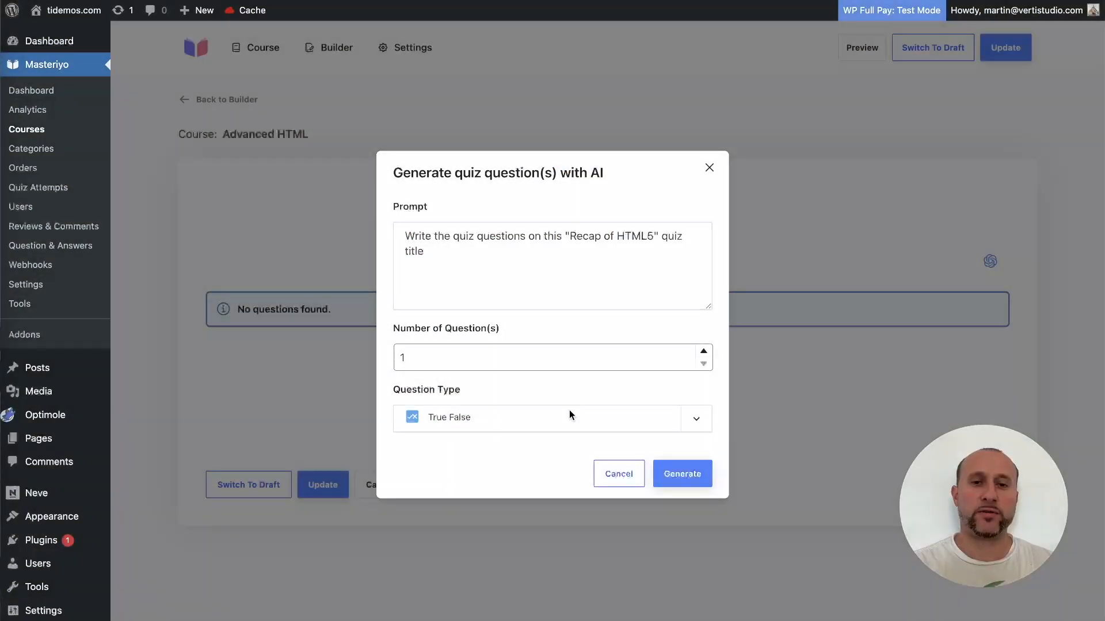
pyautogui.click(703, 351)
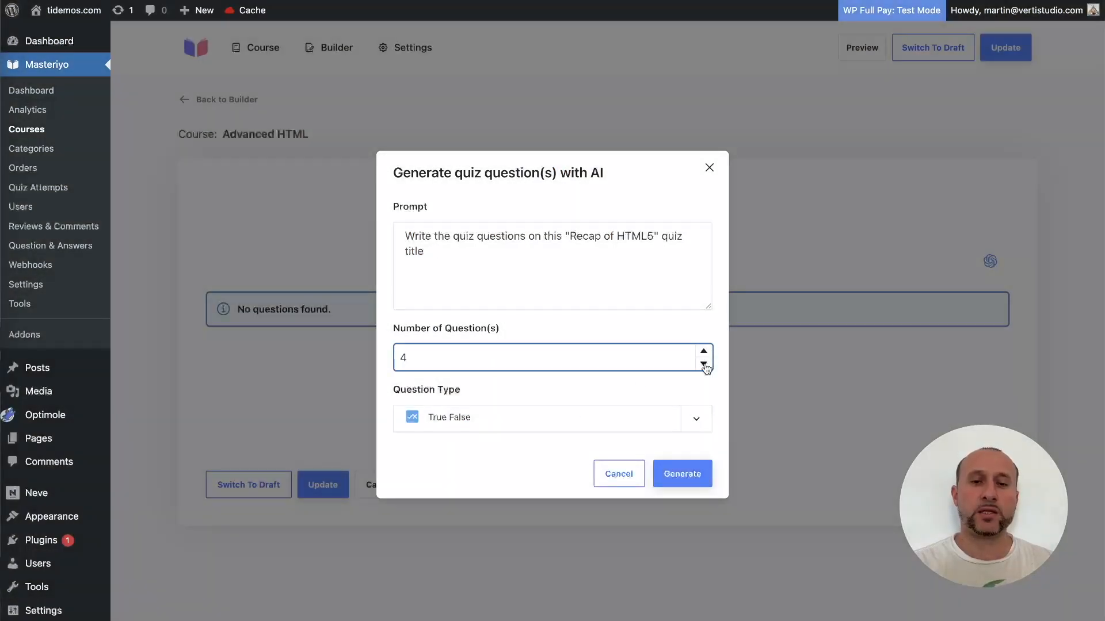
pyautogui.click(492, 421)
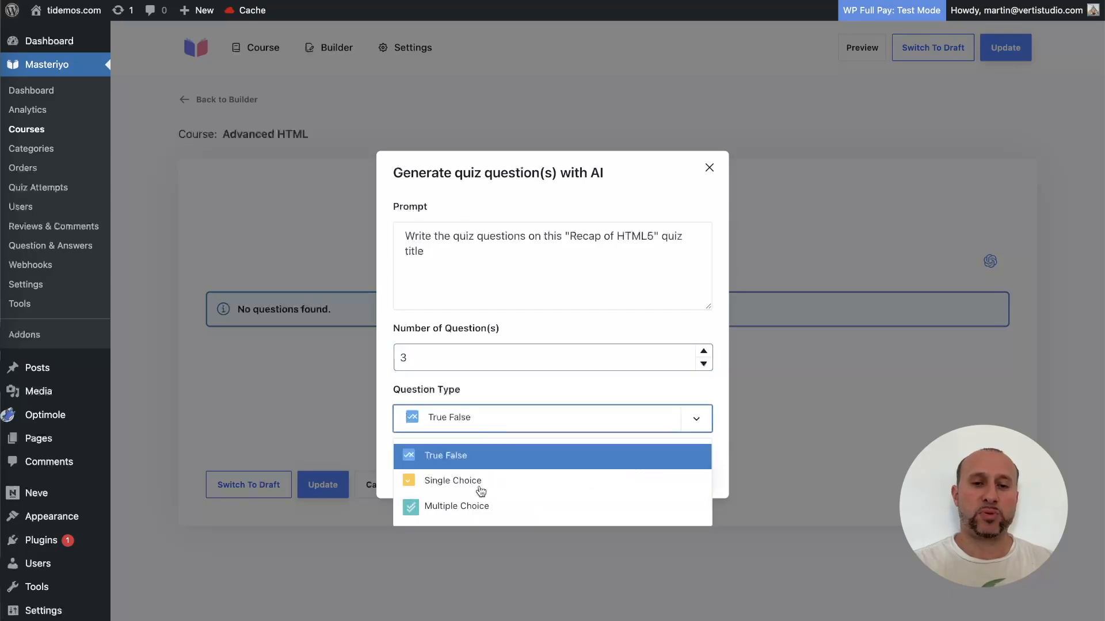
pyautogui.click(483, 505)
pyautogui.click(481, 453)
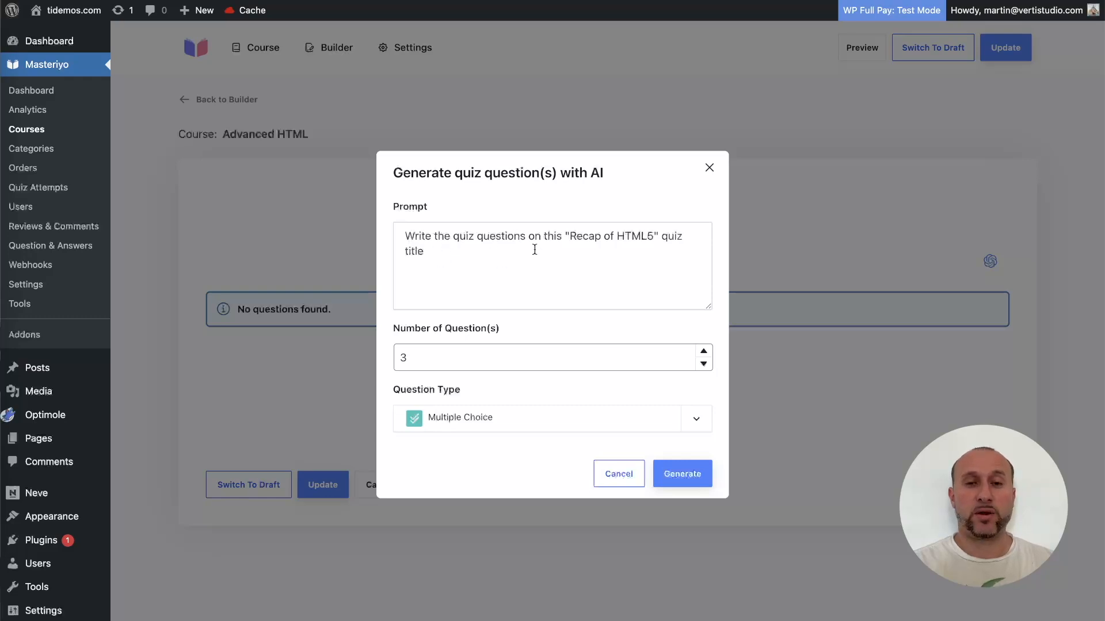
pyautogui.click(444, 253)
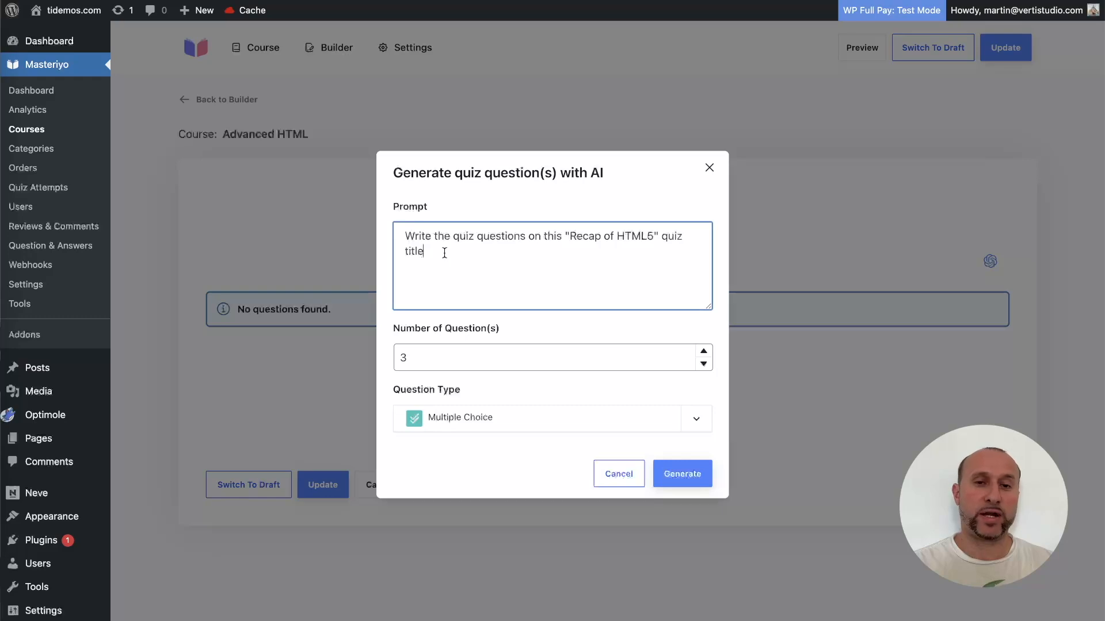
pyautogui.click(687, 478)
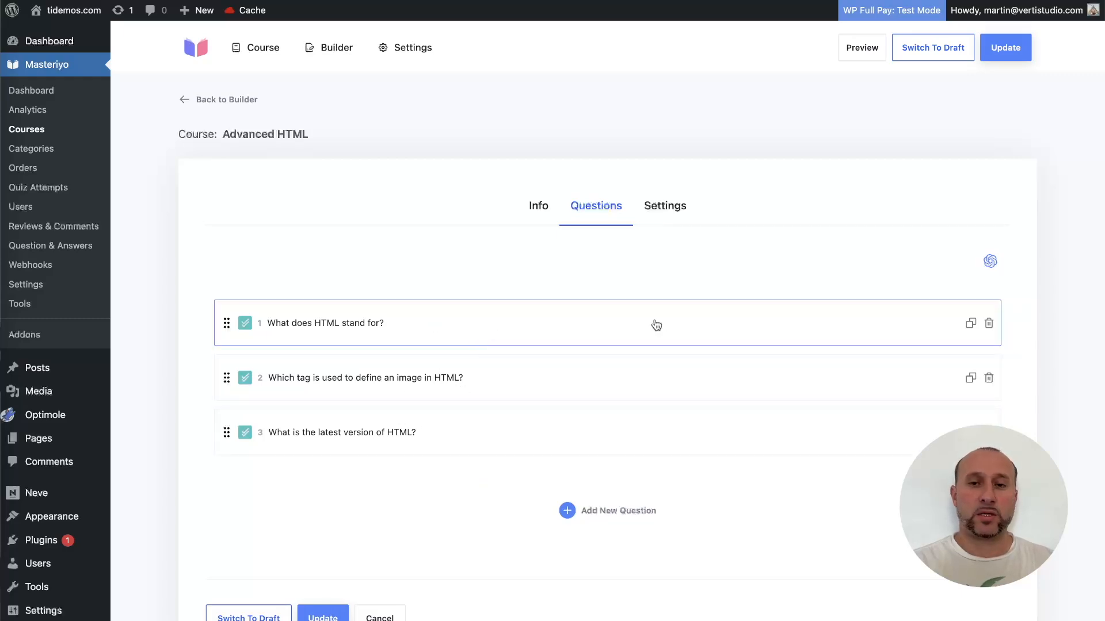
# - Expand each of the three generated quiz questions and examine its question text and answer options
pyautogui.click(625, 325)
pyautogui.scroll(-9, 495, 464)
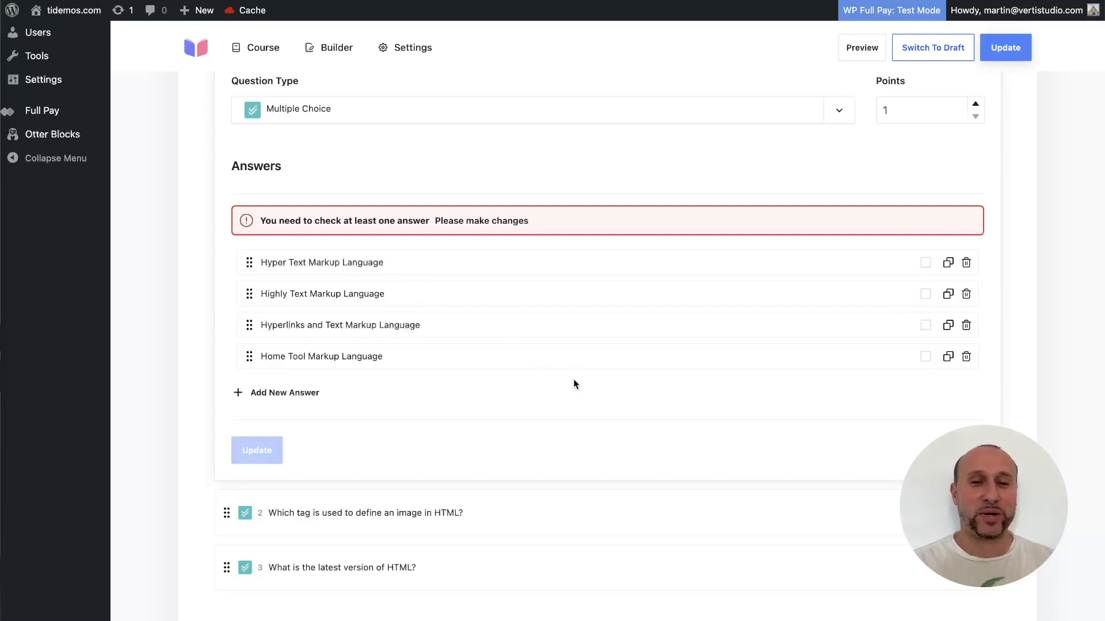
pyautogui.scroll(3, 523, 316)
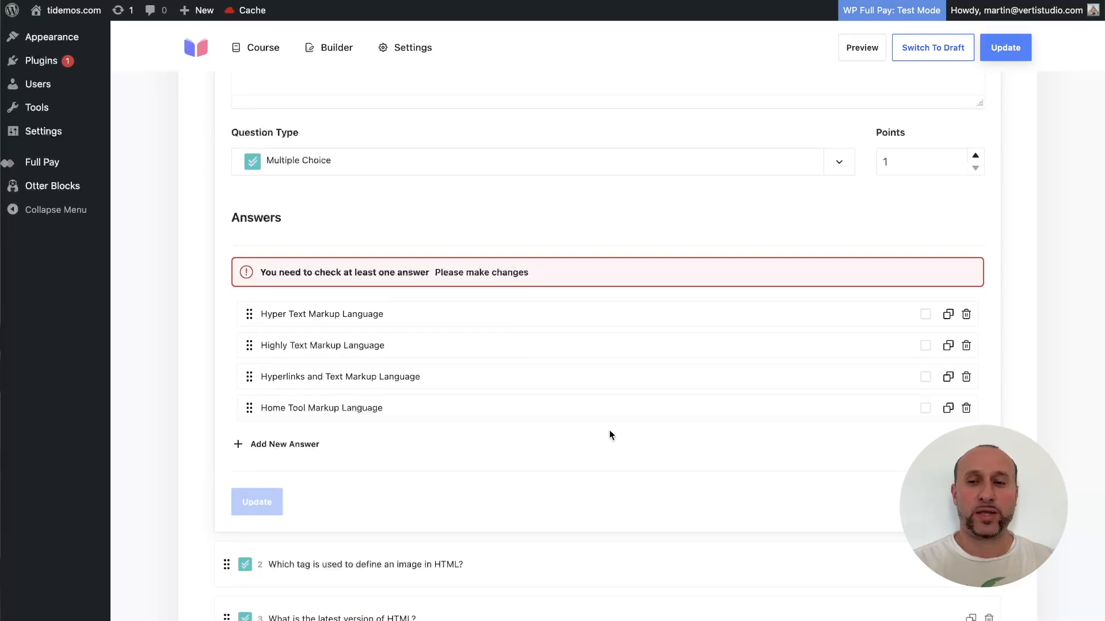
pyautogui.scroll(-5, 610, 419)
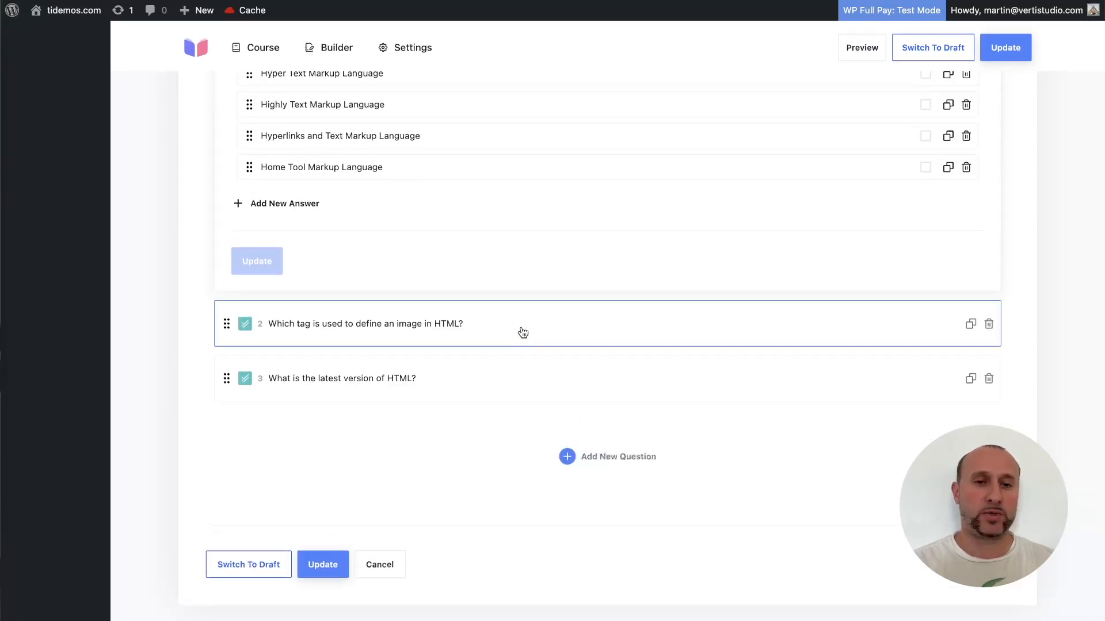
pyautogui.click(528, 332)
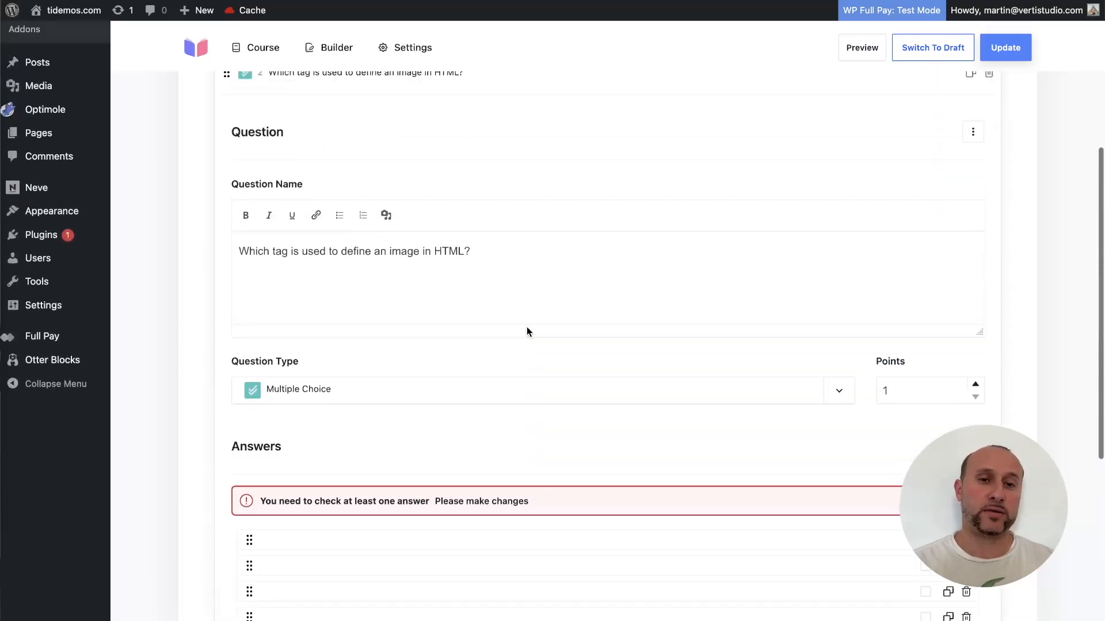
pyautogui.scroll(5, 474, 441)
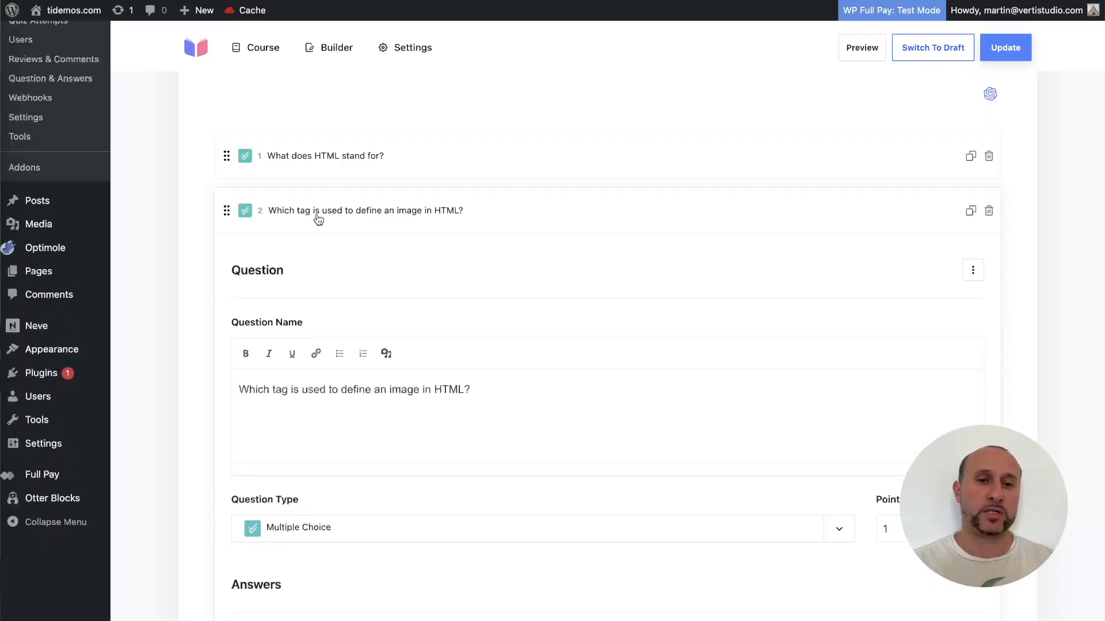
pyautogui.scroll(-7, 445, 476)
pyautogui.scroll(-2, 429, 416)
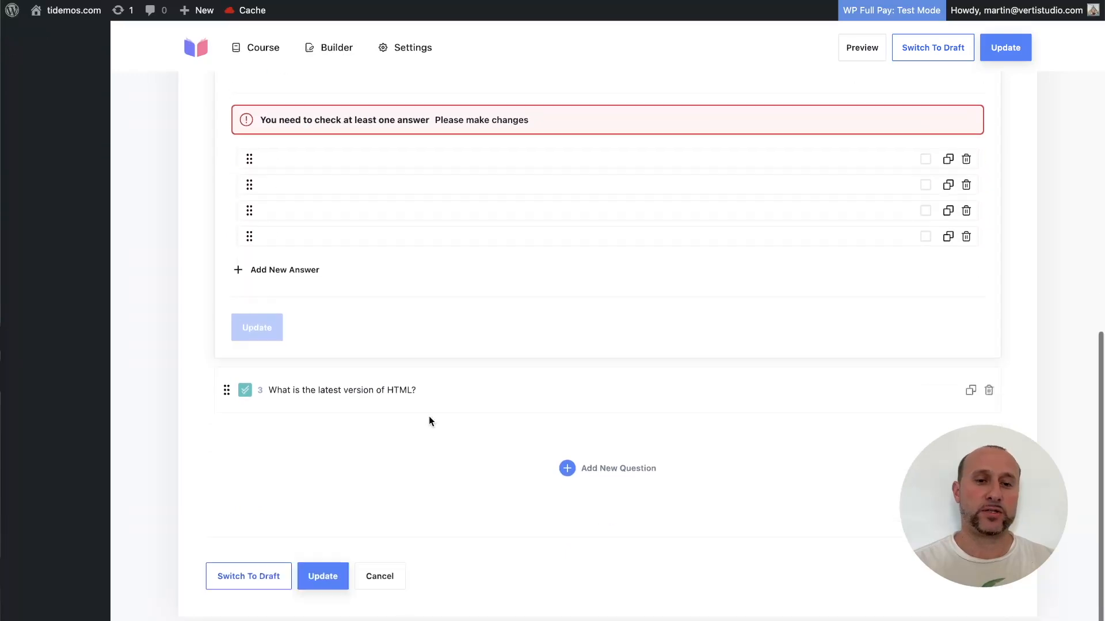
pyautogui.click(429, 412)
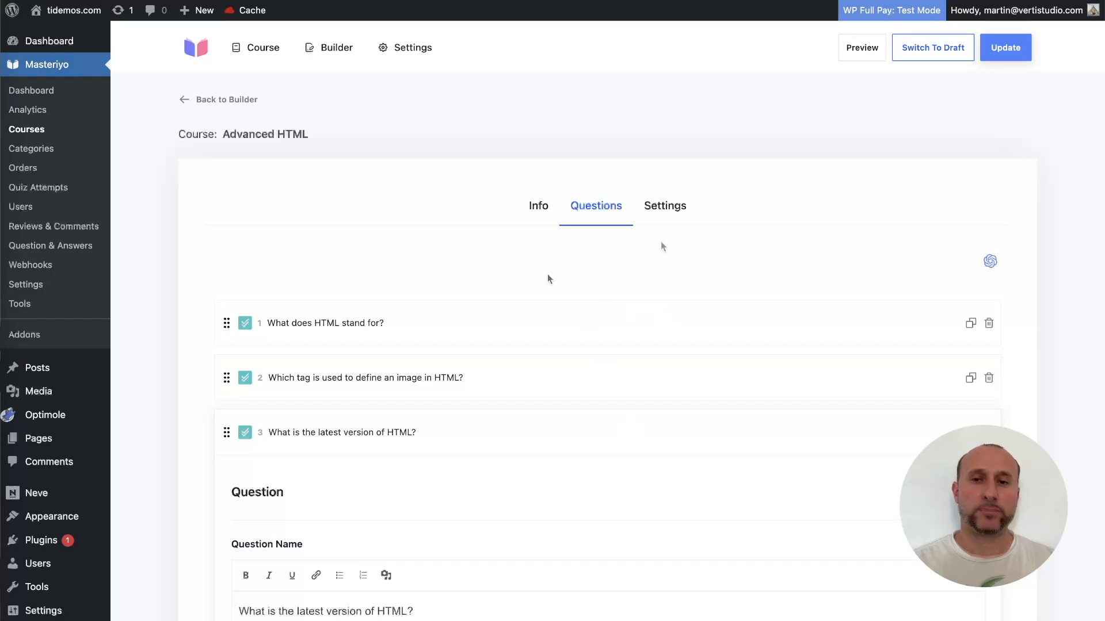
# - Review the quiz's general settings for points, duration and allowed attempts, and return to the course builder
pyautogui.click(670, 219)
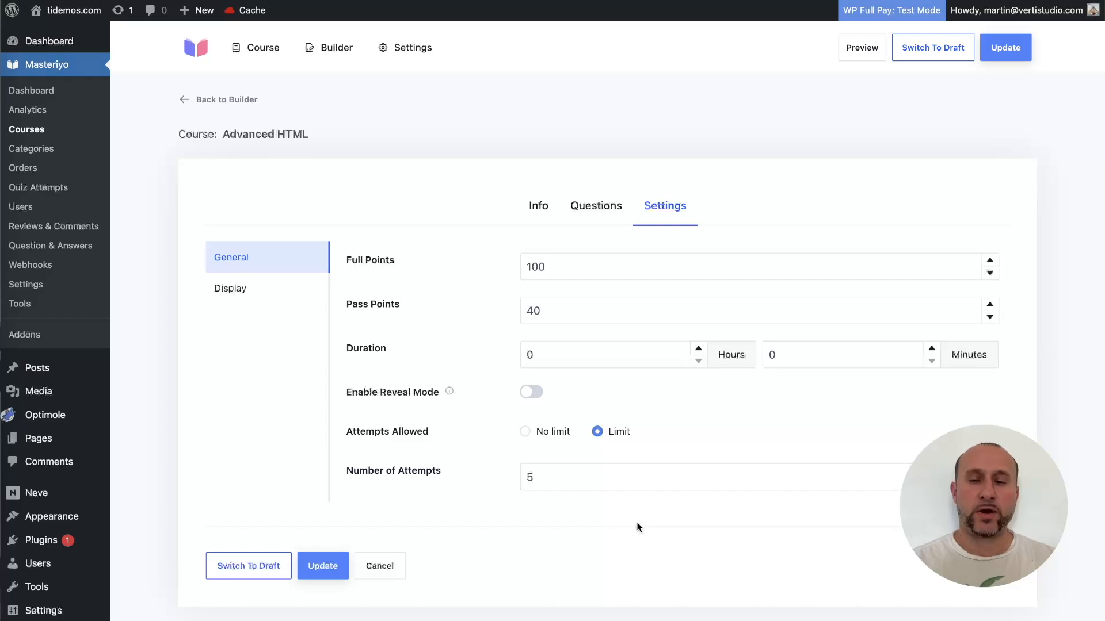
pyautogui.click(334, 54)
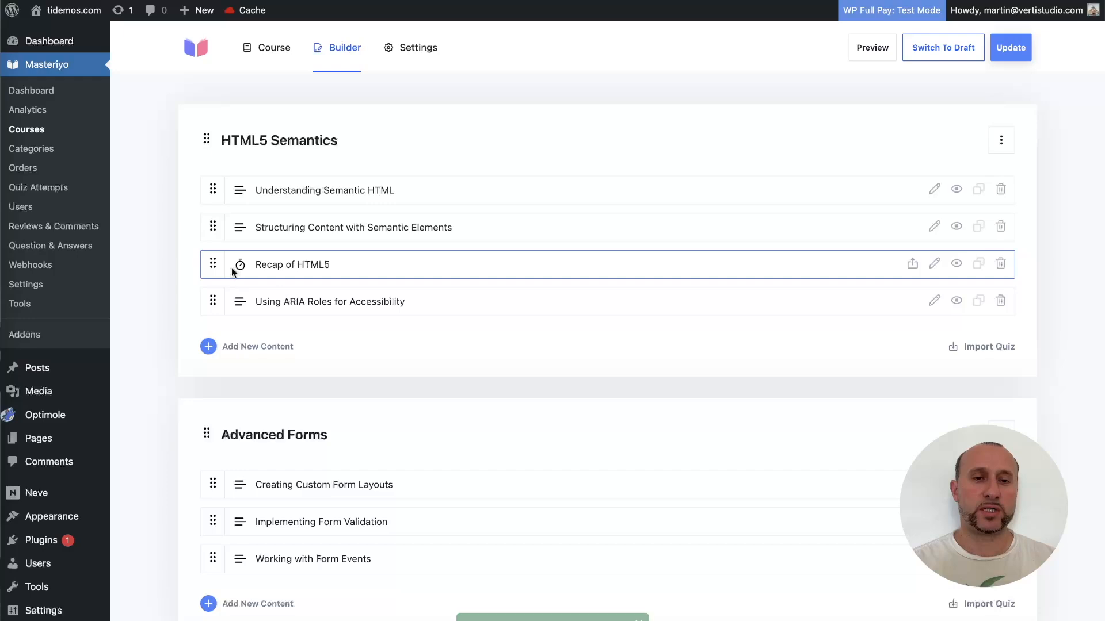
# - Move the Recap of HTML5 quiz below Using ARIA Roles for Accessibility, at the end of the HTML5 Semantics section
pyautogui.moveTo(212, 263); pyautogui.dragTo(213, 300)
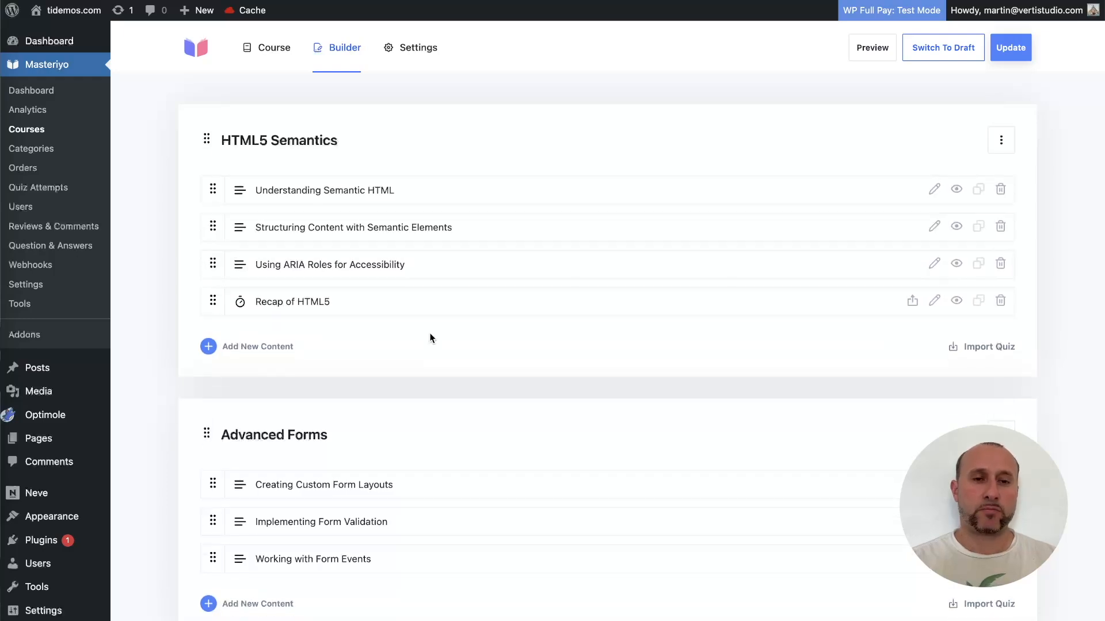
pyautogui.scroll(-5, 385, 359)
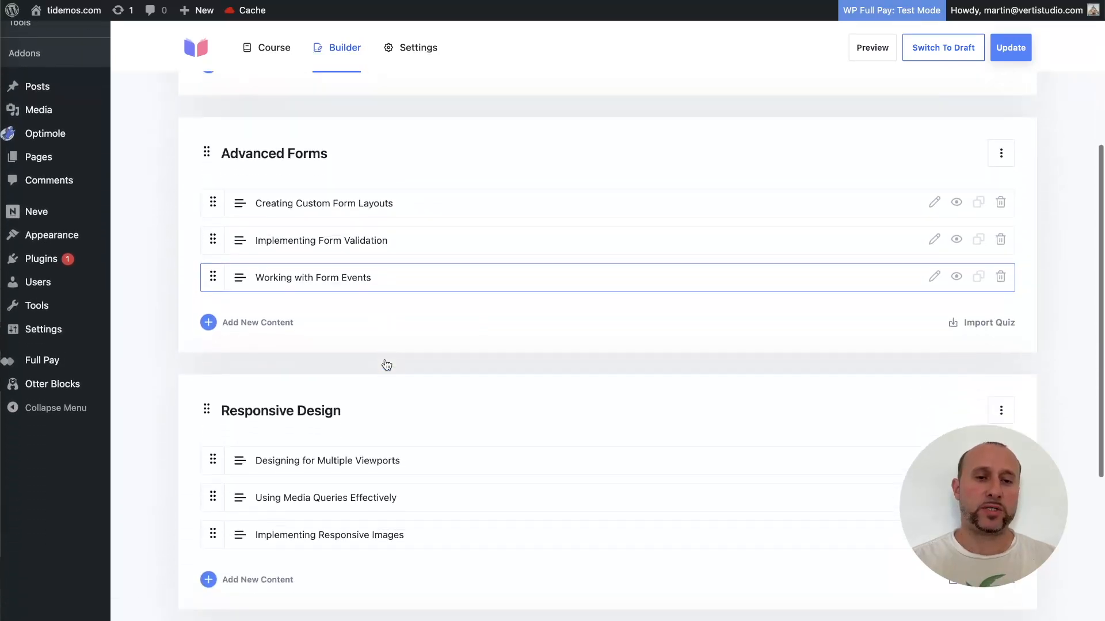
pyautogui.click(265, 315)
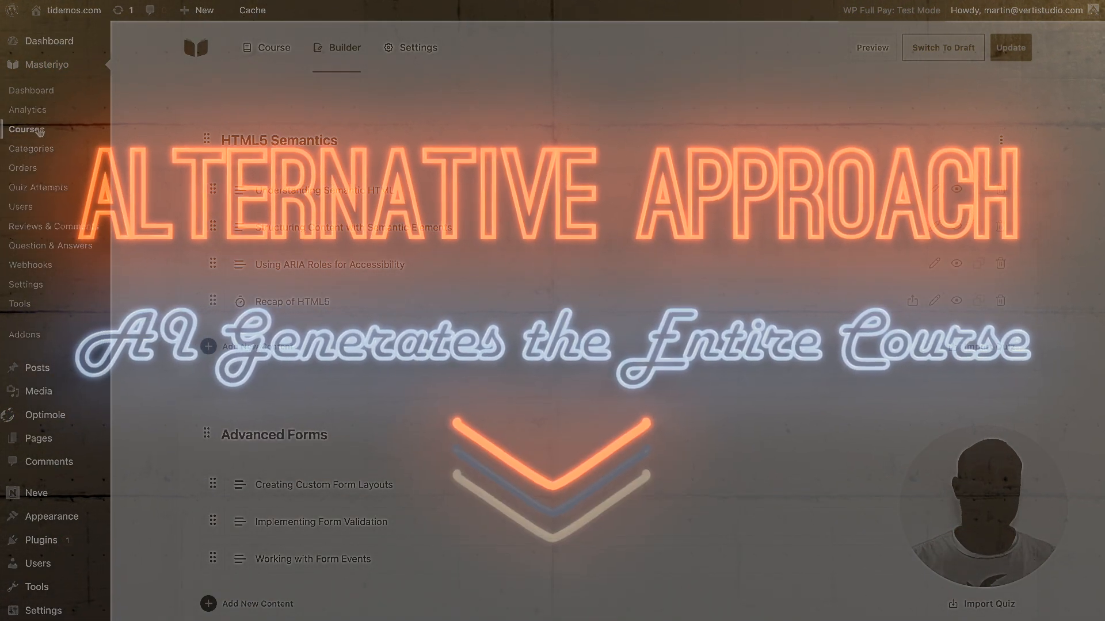
# - Configure a new AI course with full content instead of outline only, a quiz in the last section only, and 2 questions per quiz
pyautogui.click(40, 131)
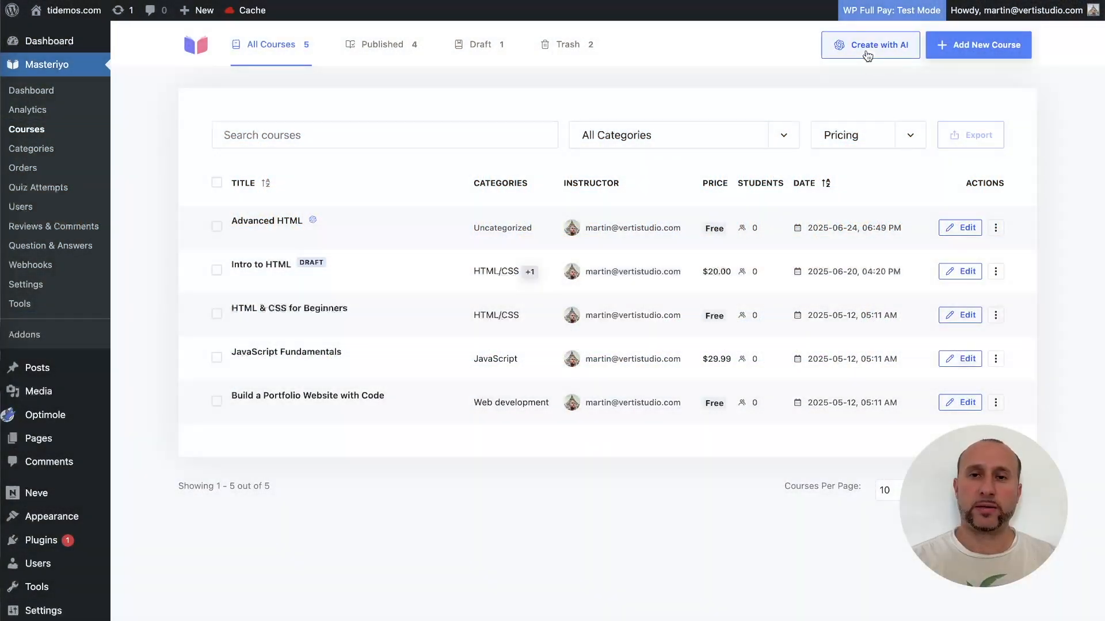
pyautogui.click(868, 46)
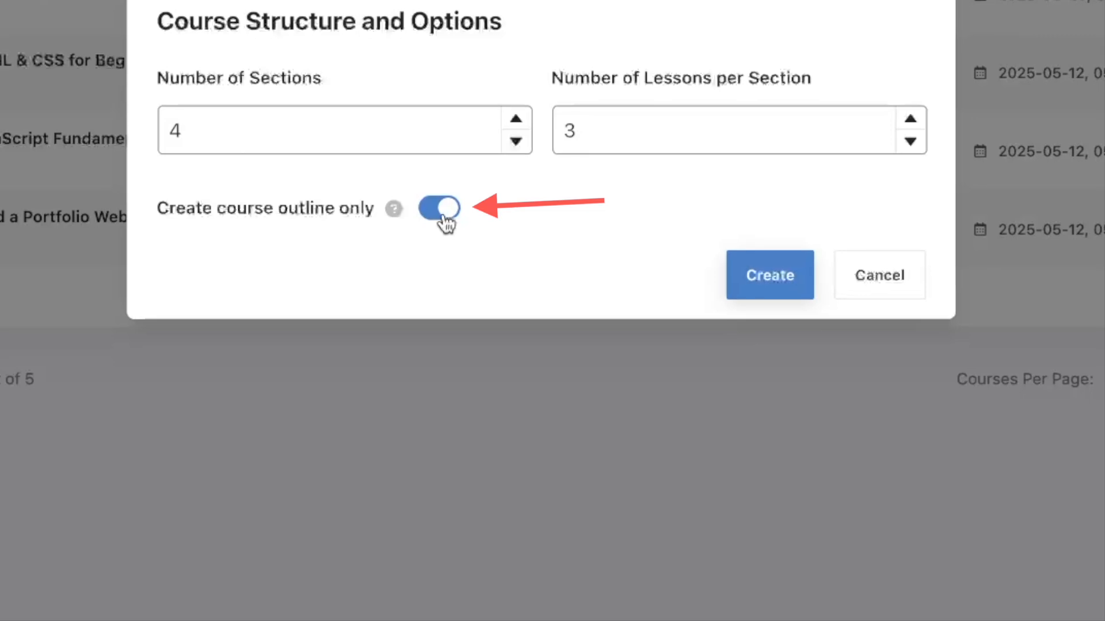
pyautogui.click(444, 222)
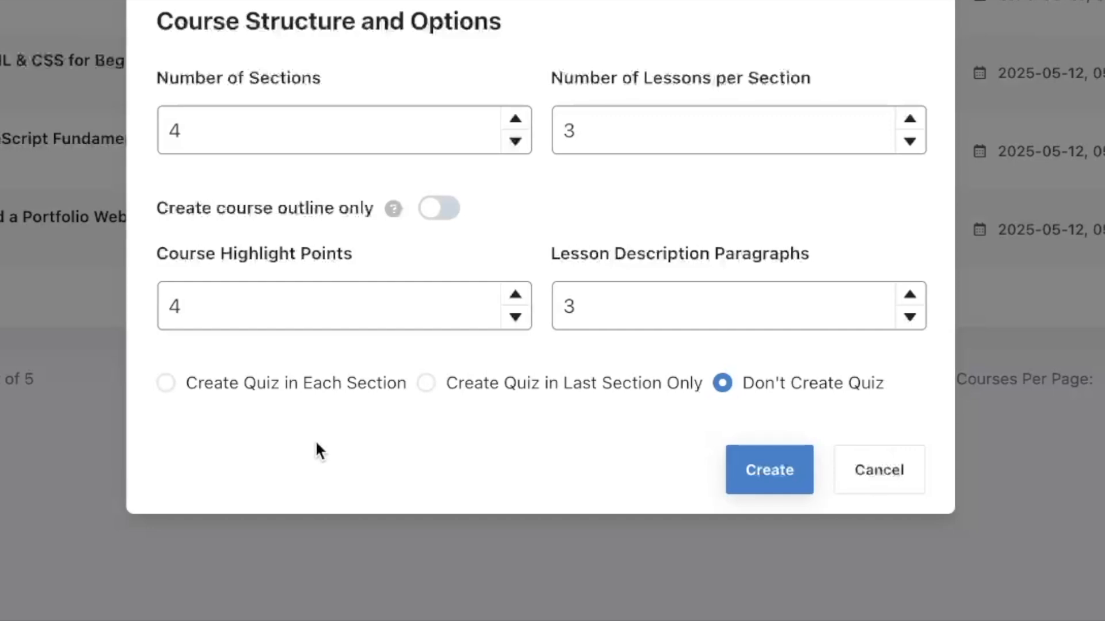
pyautogui.click(428, 387)
pyautogui.scroll(-1, 574, 447)
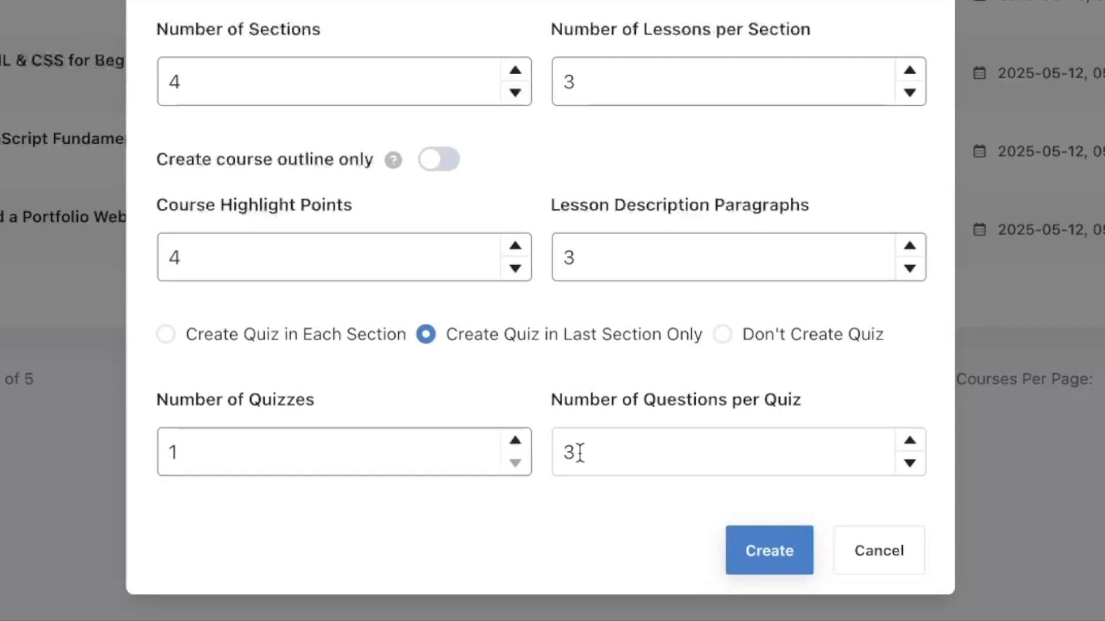
pyautogui.click(910, 463)
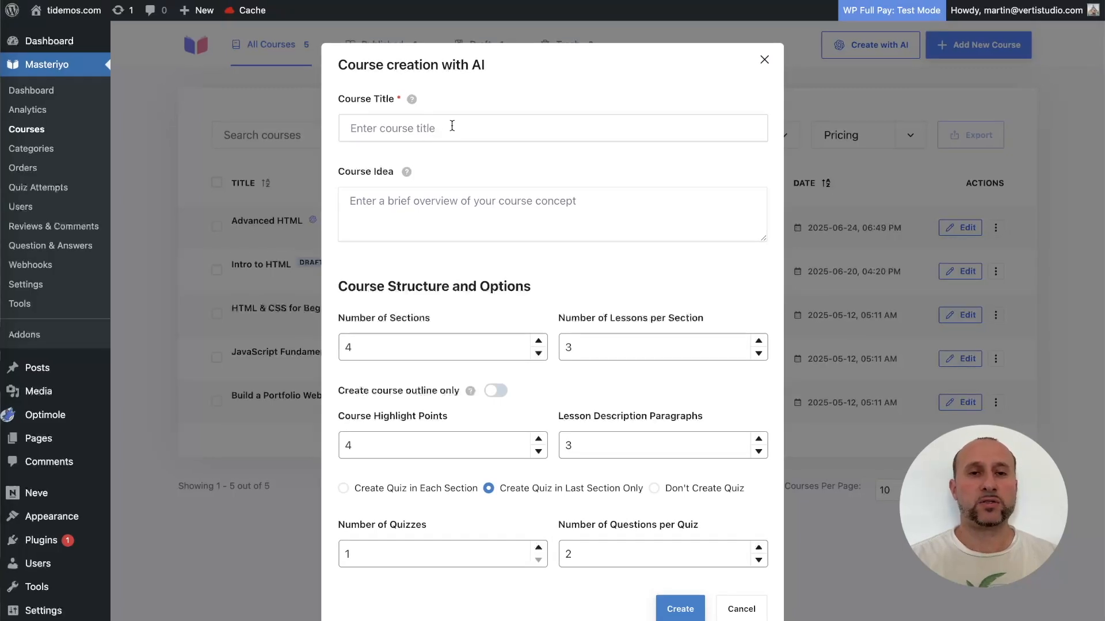
# - Title the AI course "CSS for Beginners" and generate it, leaving the course idea empty
pyautogui.click(449, 128)
pyautogui.write('CSS')
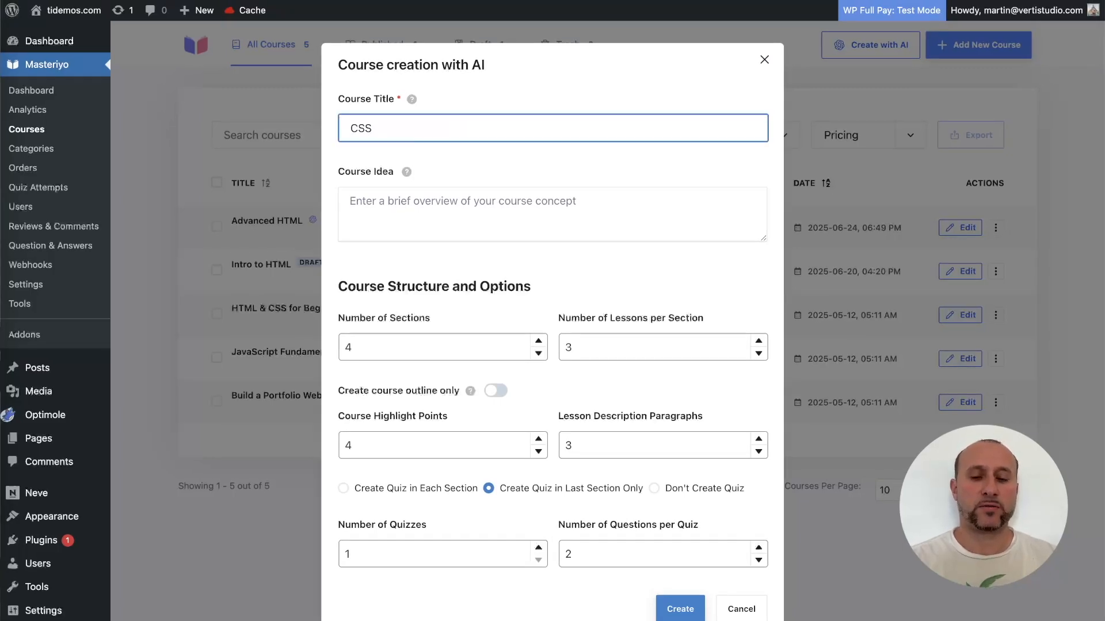
pyautogui.write(' for Beg')
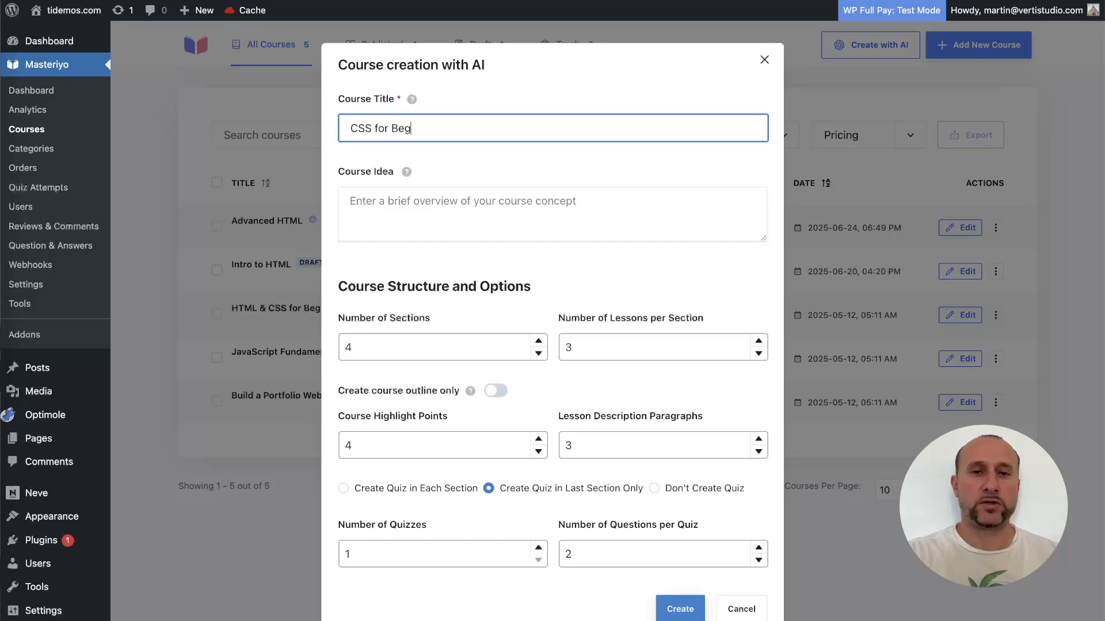
pyautogui.write('ers')
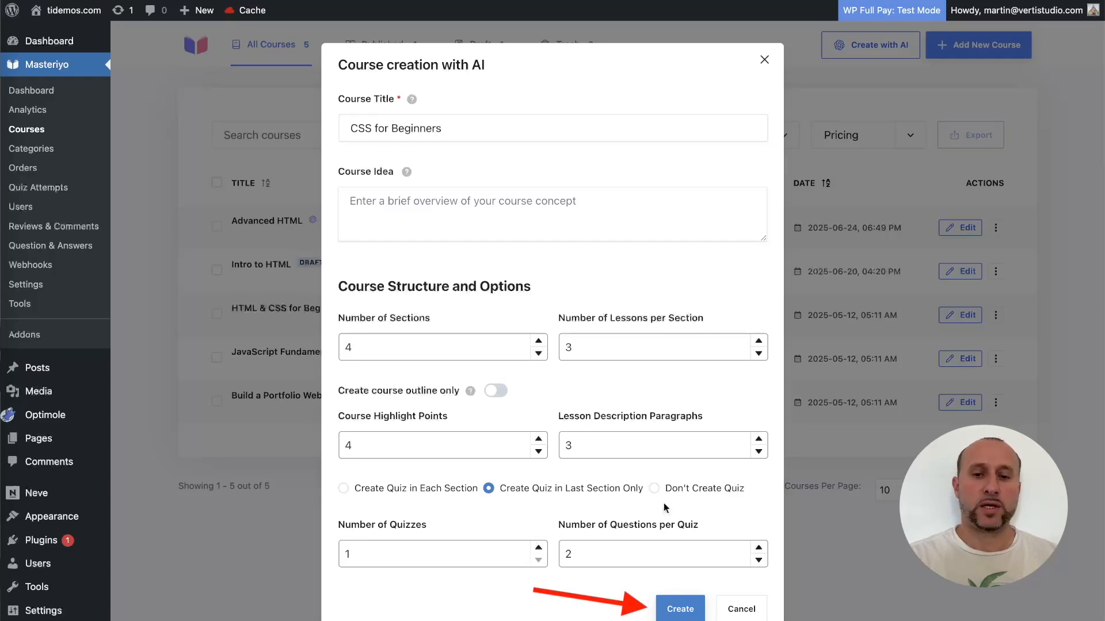
pyautogui.click(683, 611)
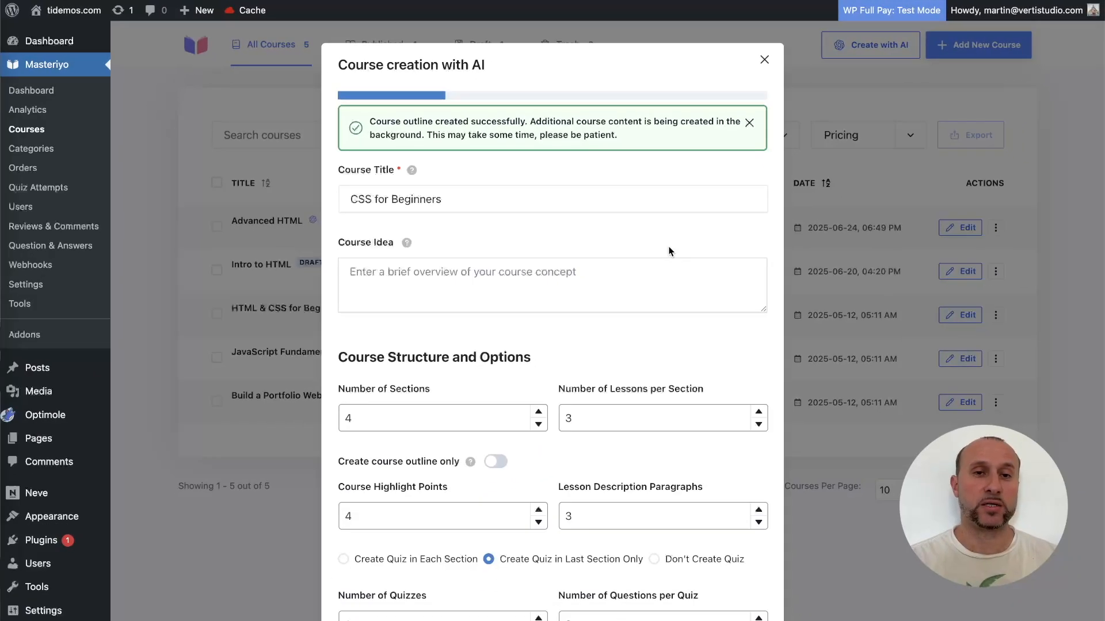
pyautogui.scroll(-3, 706, 332)
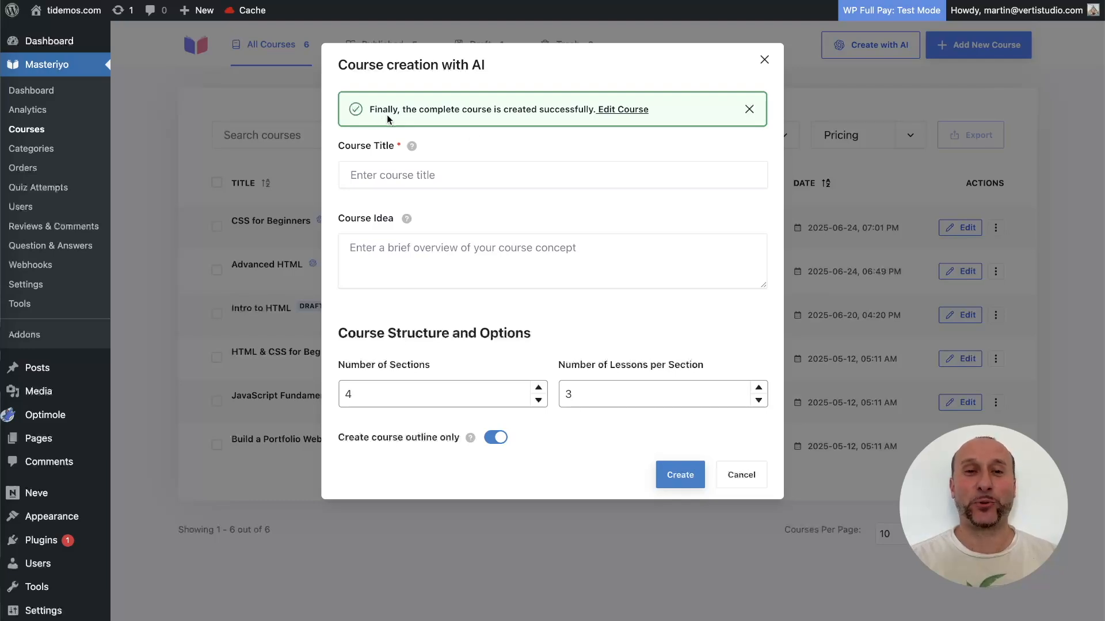
# - Open the generated CSS for Beginners course for editing and check the AI prompt for its description without generating anything
pyautogui.click(622, 111)
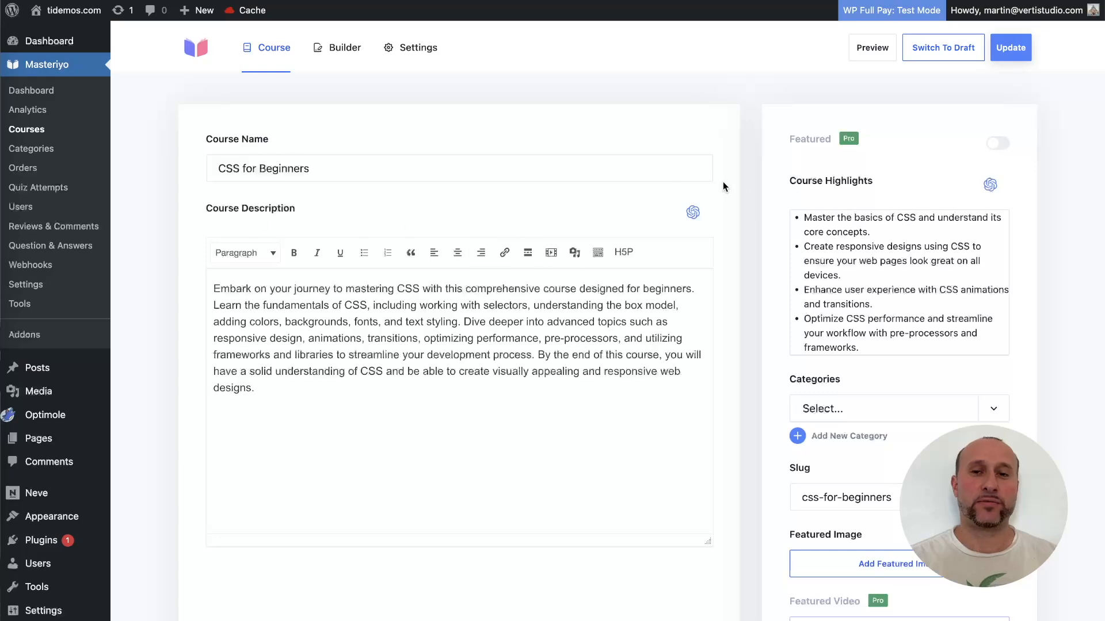
pyautogui.click(691, 214)
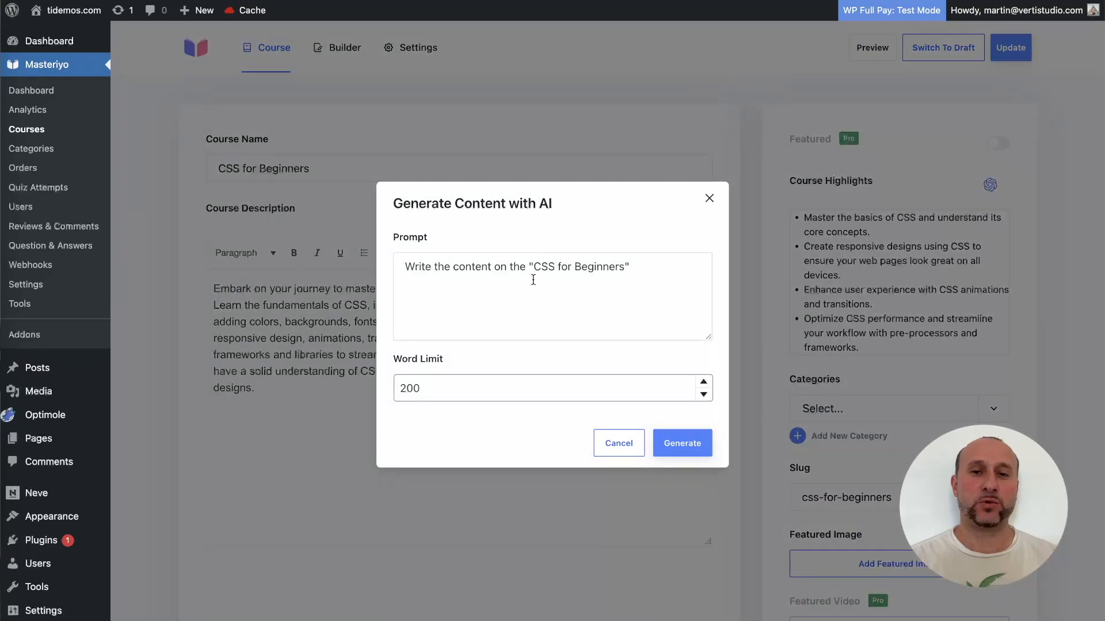
pyautogui.click(710, 199)
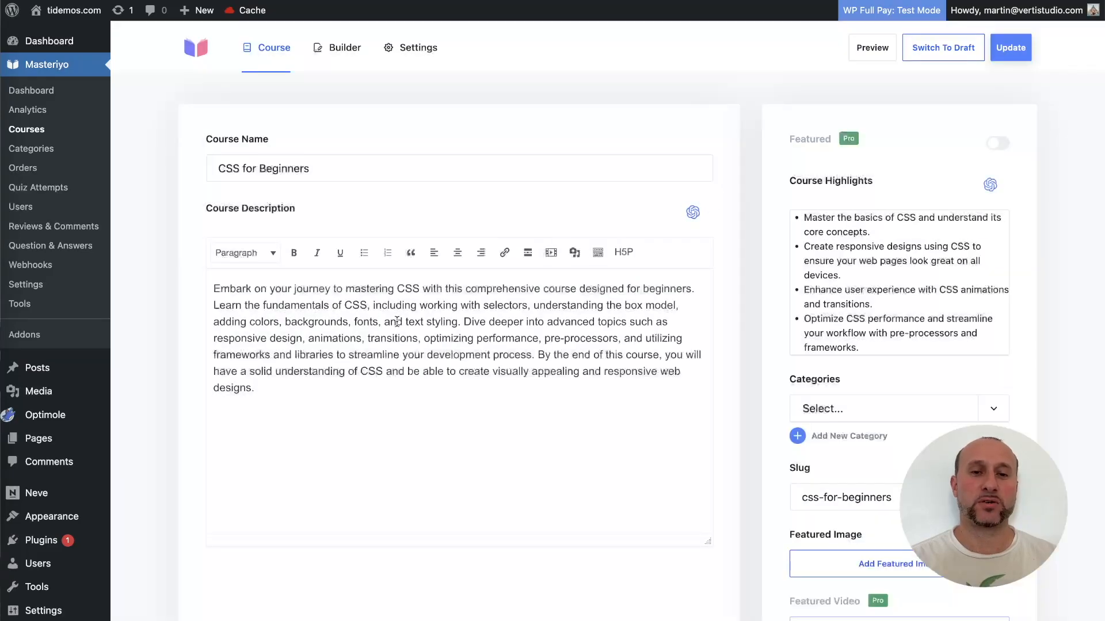
# - Examine the sections, lessons and quiz in the CSS for Beginners course builder
pyautogui.click(338, 50)
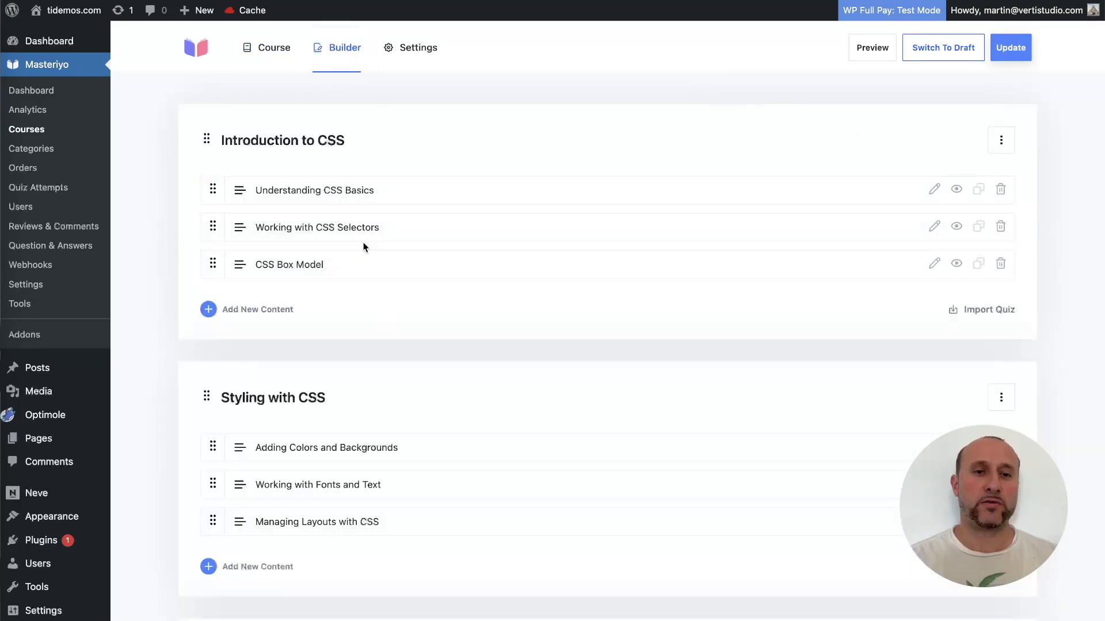
pyautogui.scroll(-5, 405, 259)
pyautogui.scroll(-5, 405, 260)
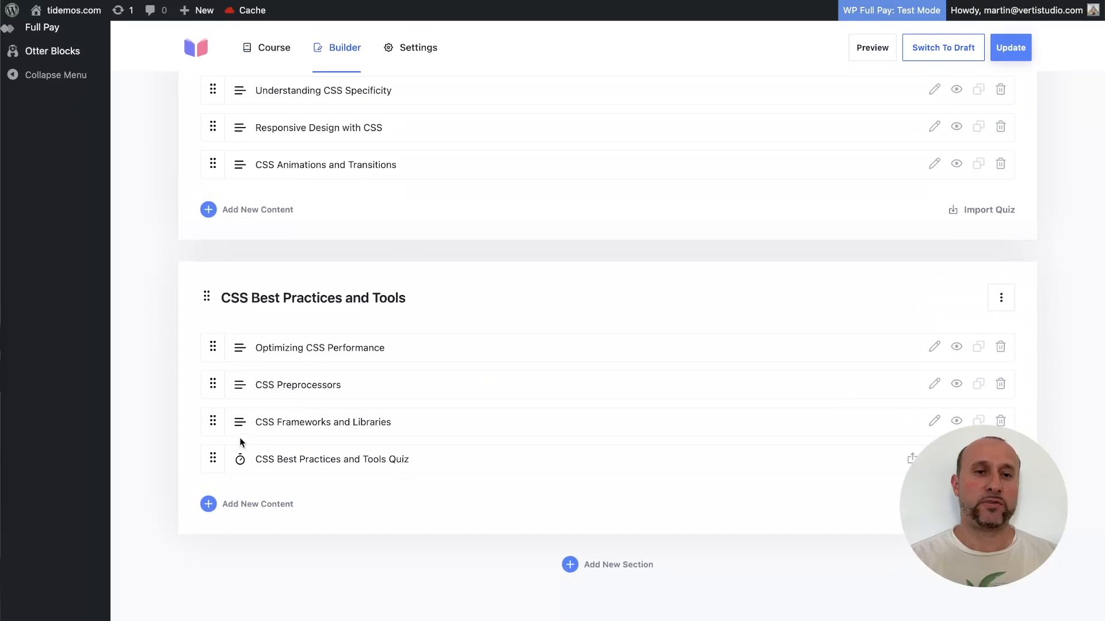
# - Review the CSS Best Practices and Tools Quiz questions, expanding the first one, and return to the course builder
pyautogui.click(271, 461)
pyautogui.click(602, 221)
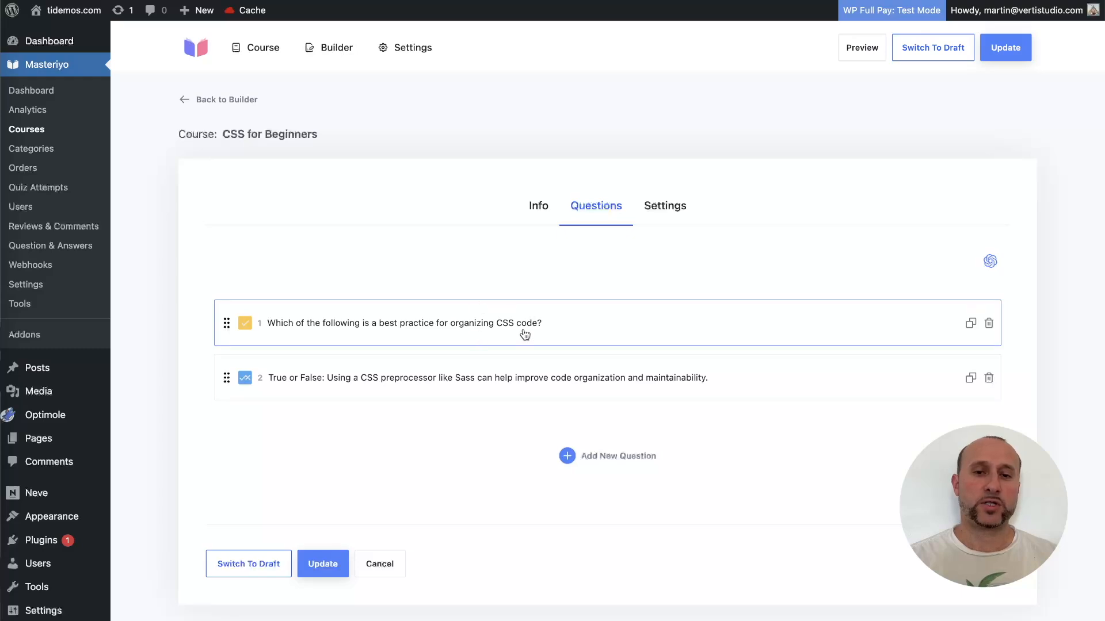
pyautogui.click(488, 322)
pyautogui.scroll(-8, 488, 321)
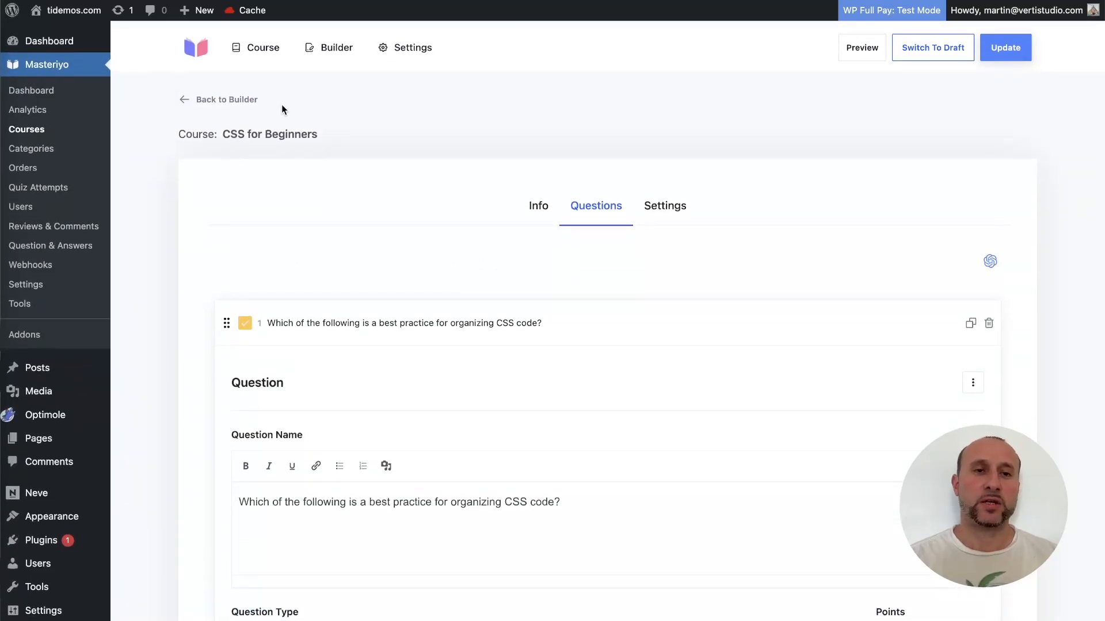
pyautogui.click(236, 101)
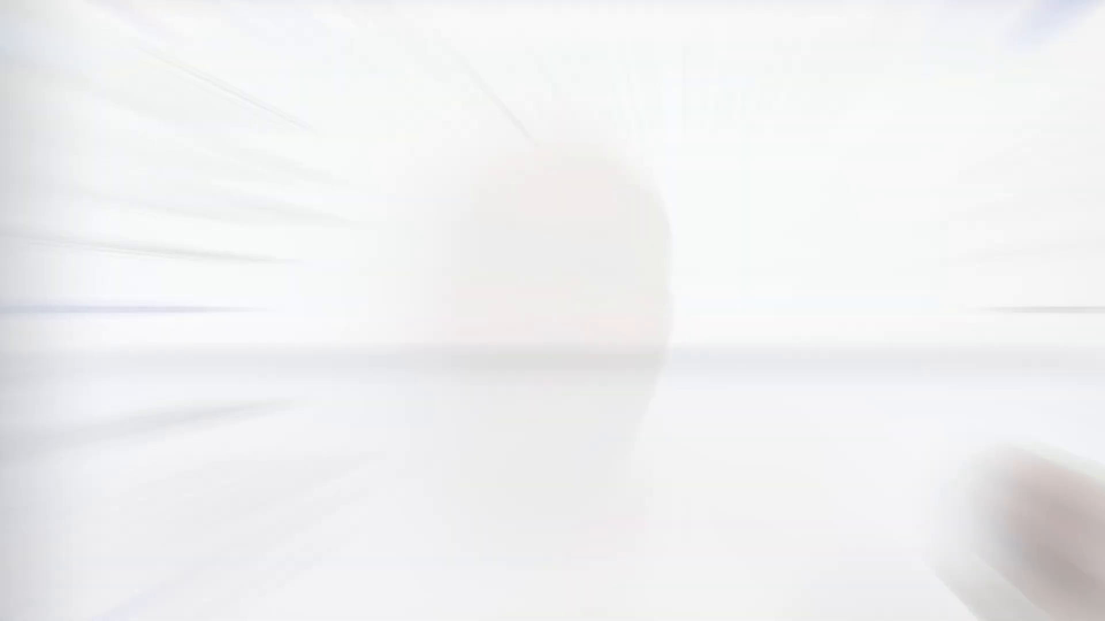